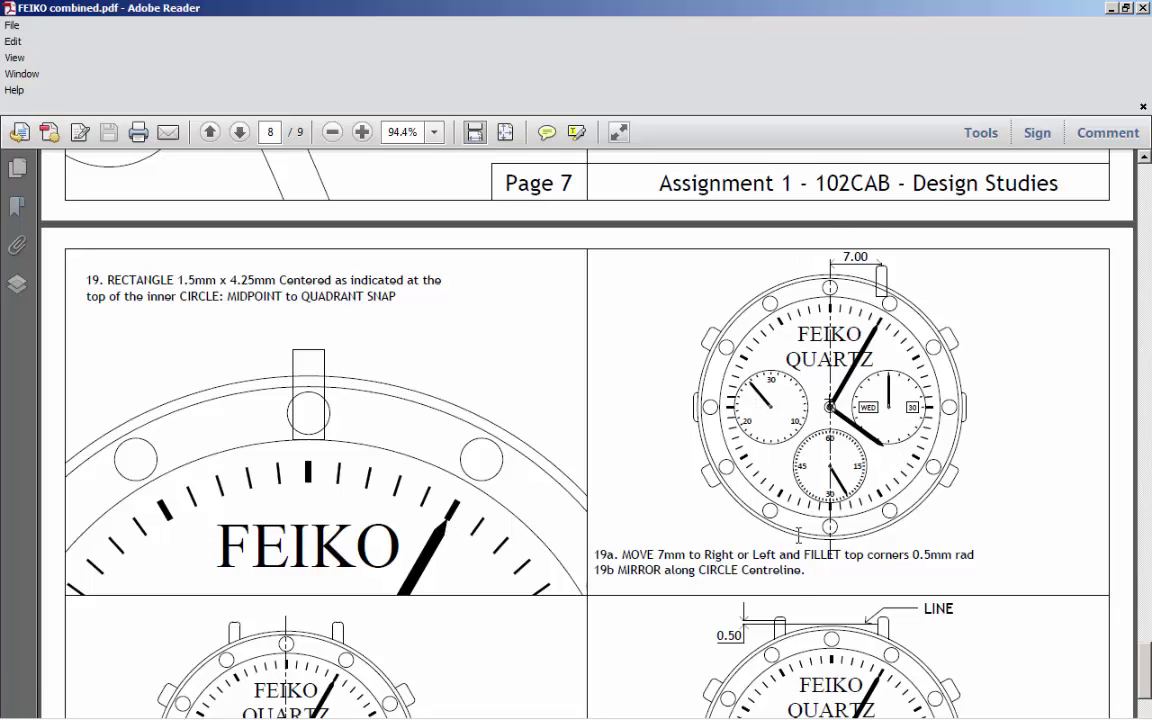
# Step: Examine the step 19 to 19e instructions and sketches for the strap lugs on page 8 of the assignment PDF
pyautogui.scroll(20, 818, 470)
pyautogui.scroll(-20, 820, 516)
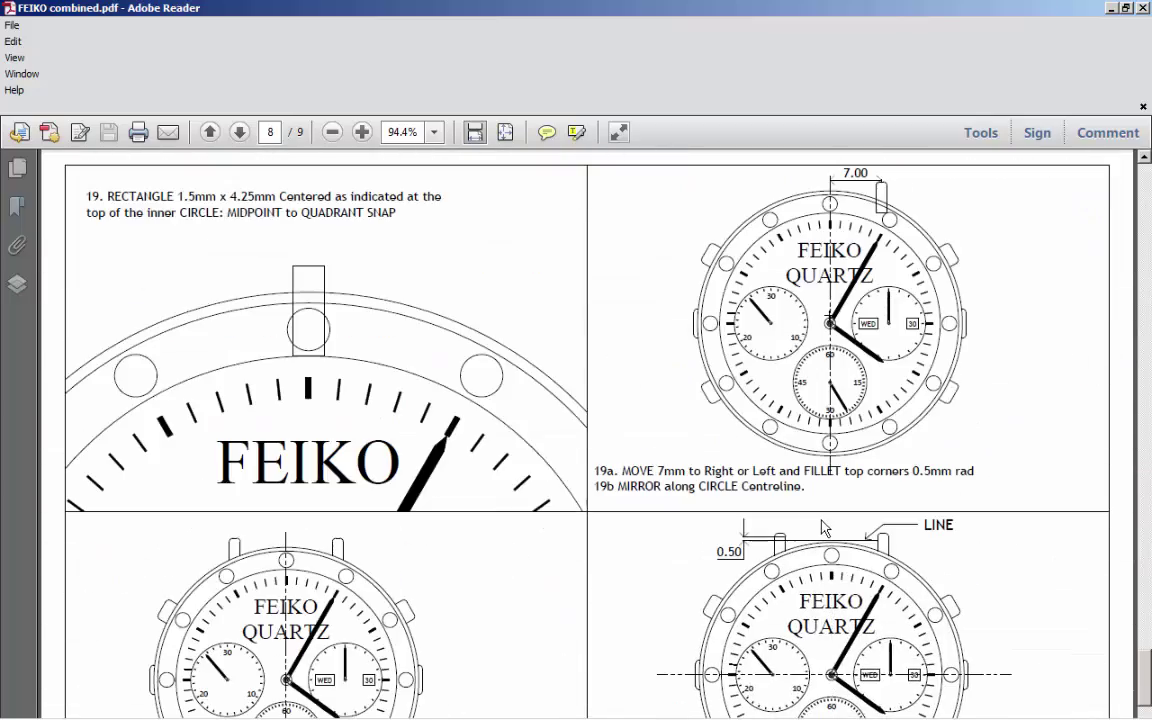
pyautogui.scroll(-1, 828, 478)
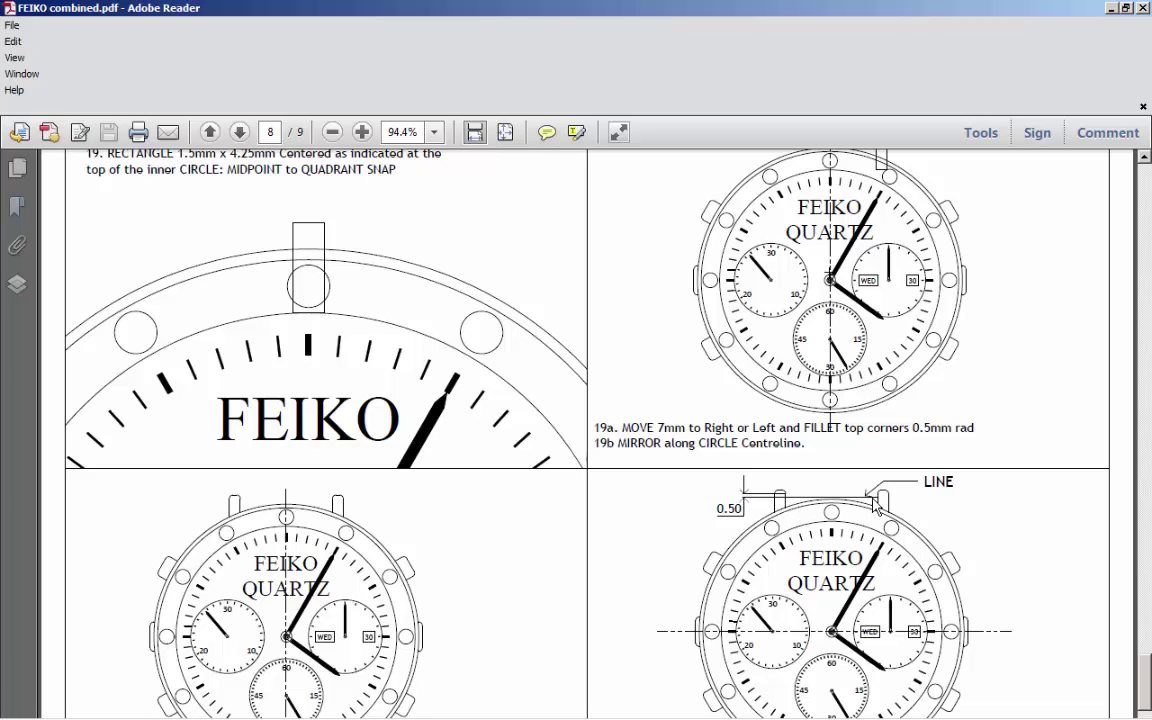
pyautogui.scroll(-3, 820, 541)
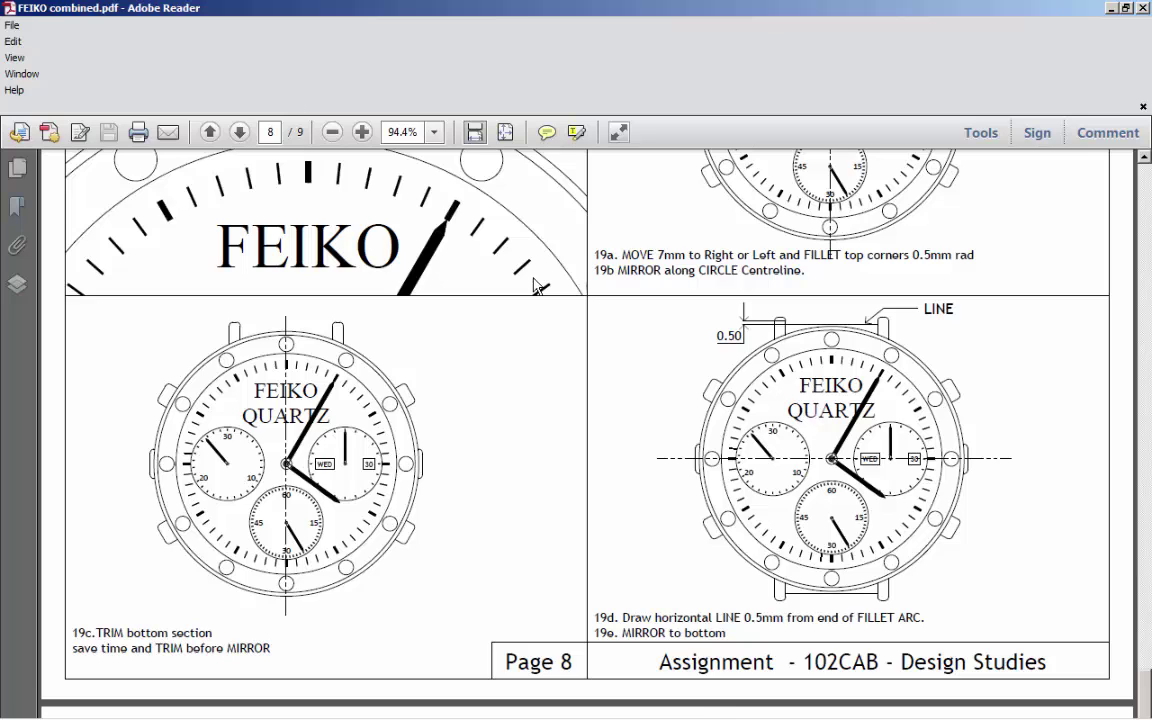
pyautogui.scroll(5, 537, 285)
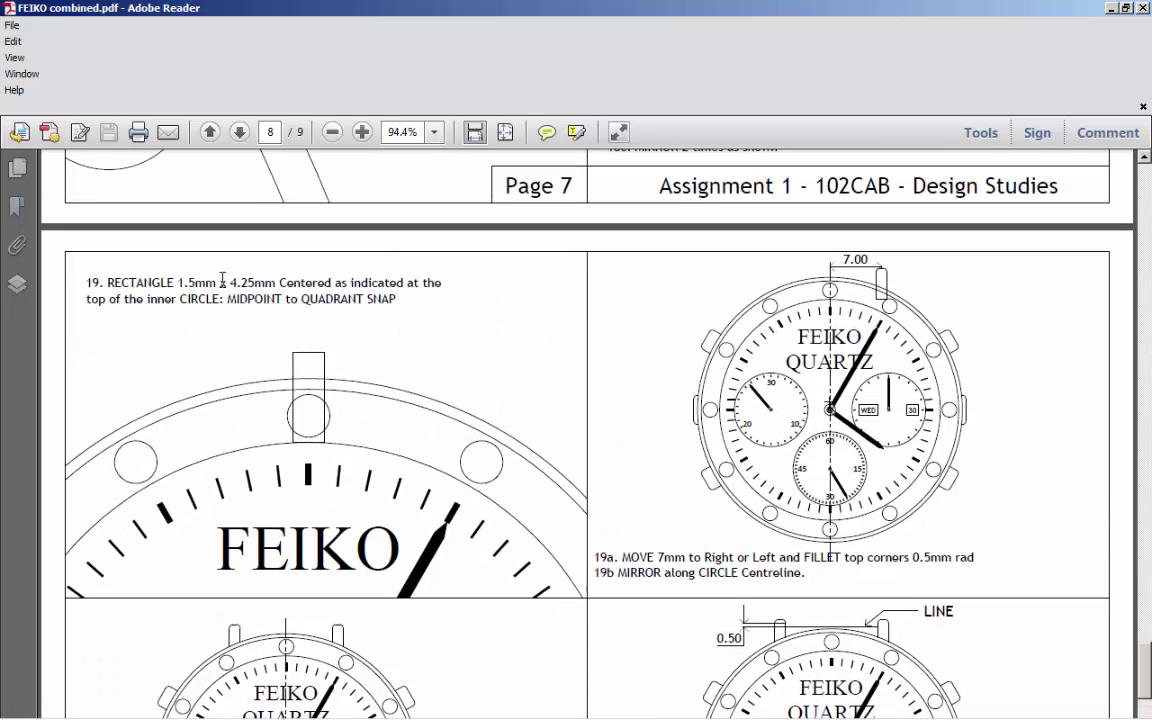
# Step: Switch to AutoCAD and draw a rectangle 1.5 mm wide and 4.25 mm high in the space above the watch case
pyautogui.click(1110, 10)
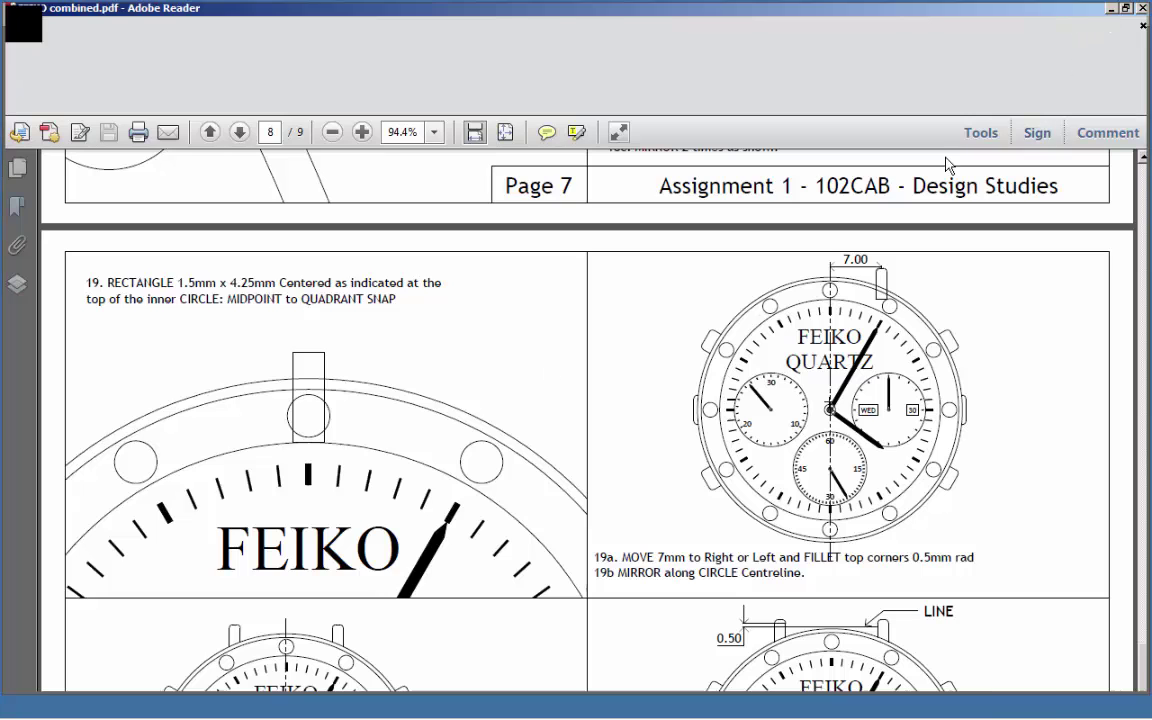
pyautogui.scroll(5, 405, 170)
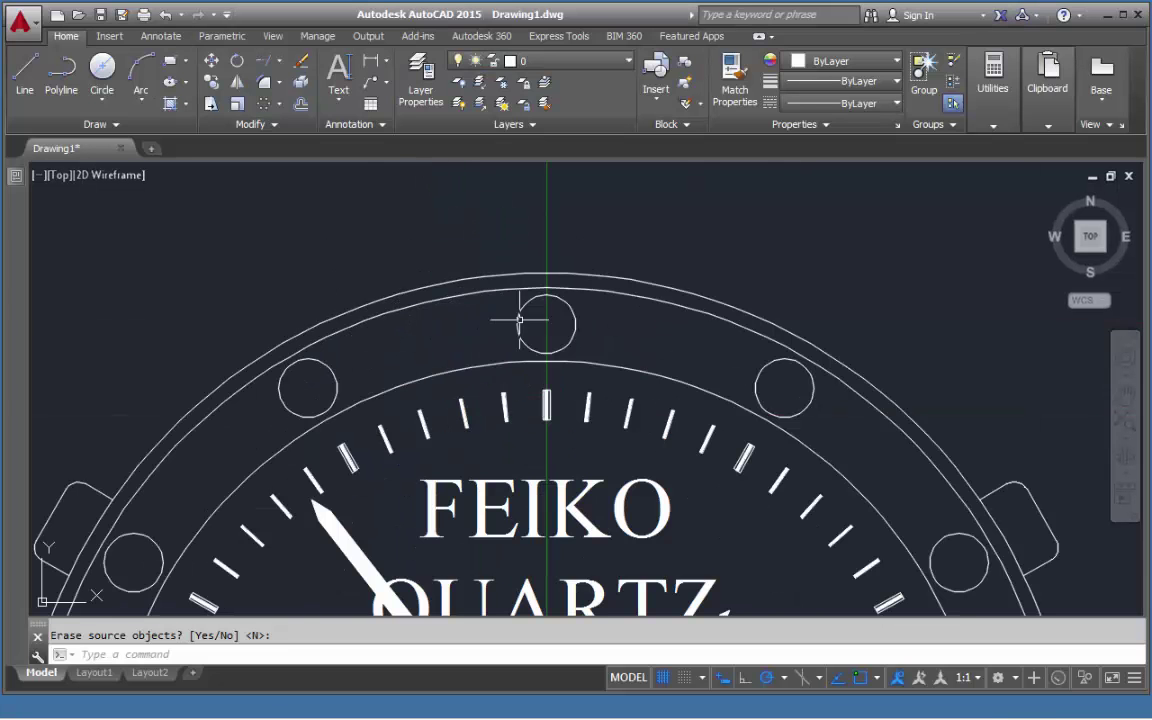
pyautogui.moveTo(527, 321); pyautogui.dragTo(514, 452, button='middle')
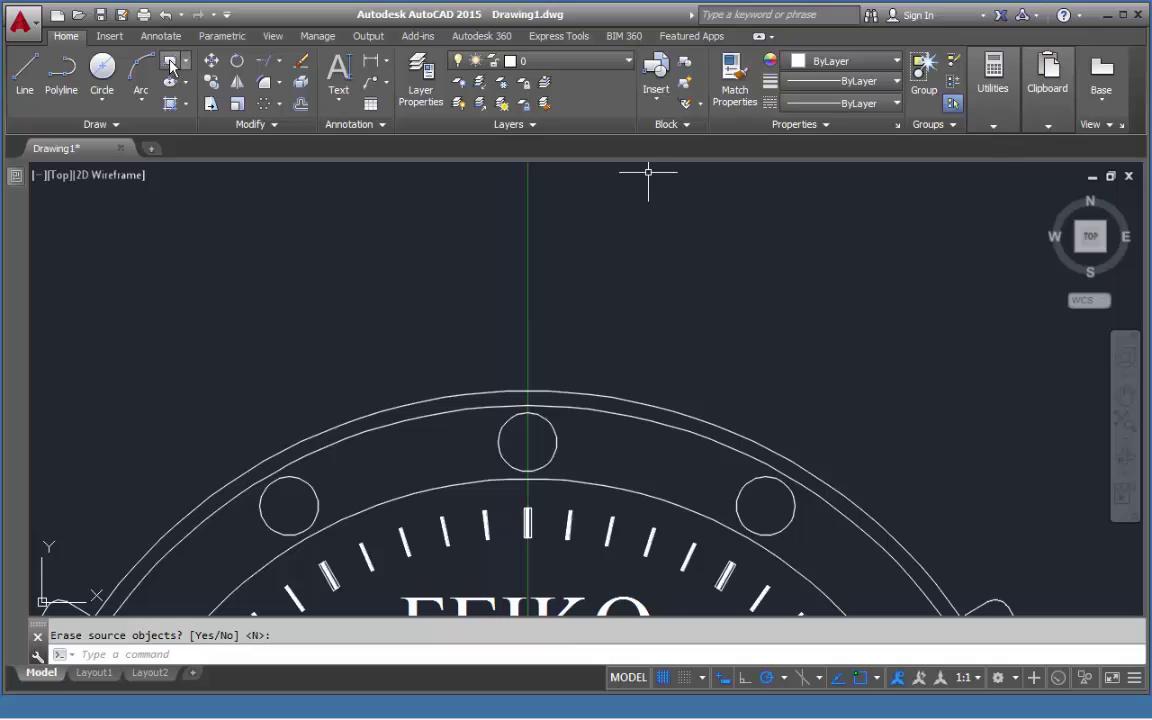
pyautogui.click(170, 61)
pyautogui.click(465, 253)
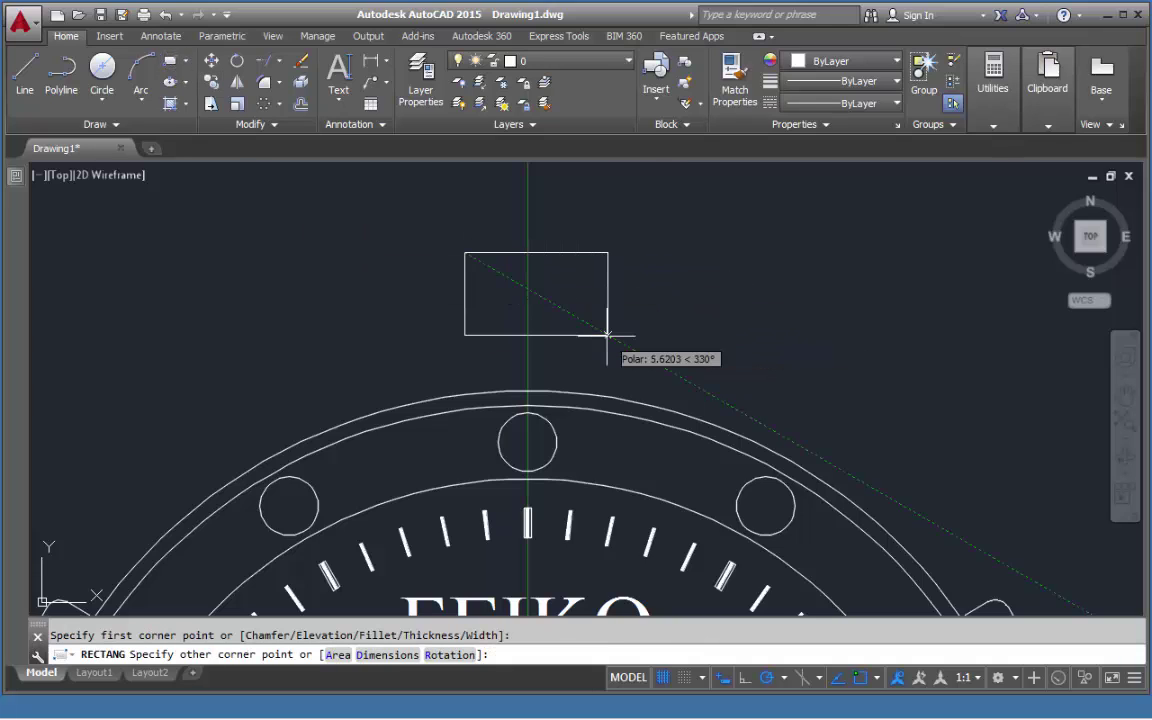
pyautogui.write('1.5')
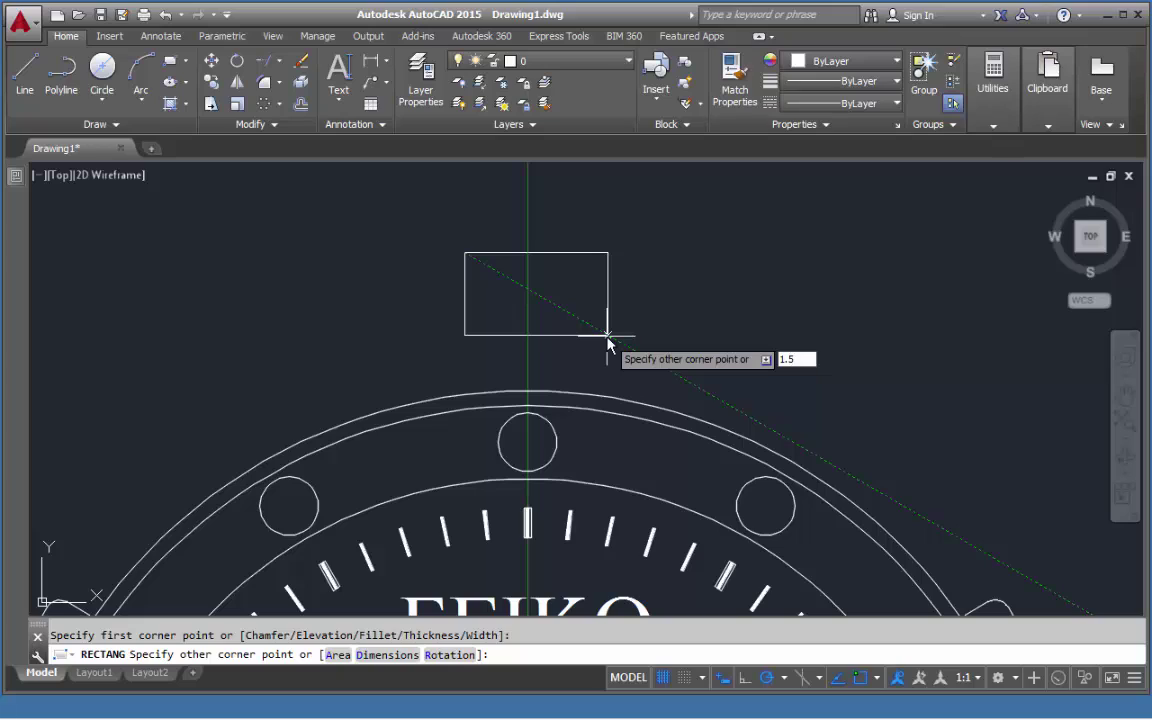
pyautogui.press('Tab')
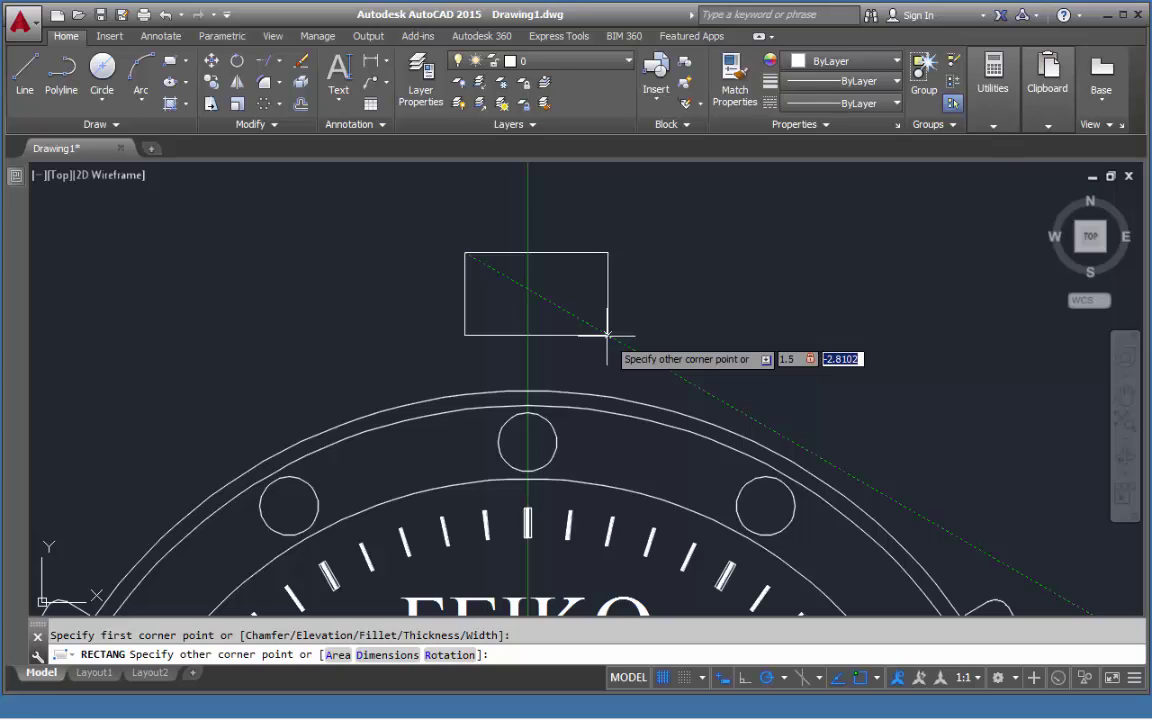
pyautogui.write('4.25')
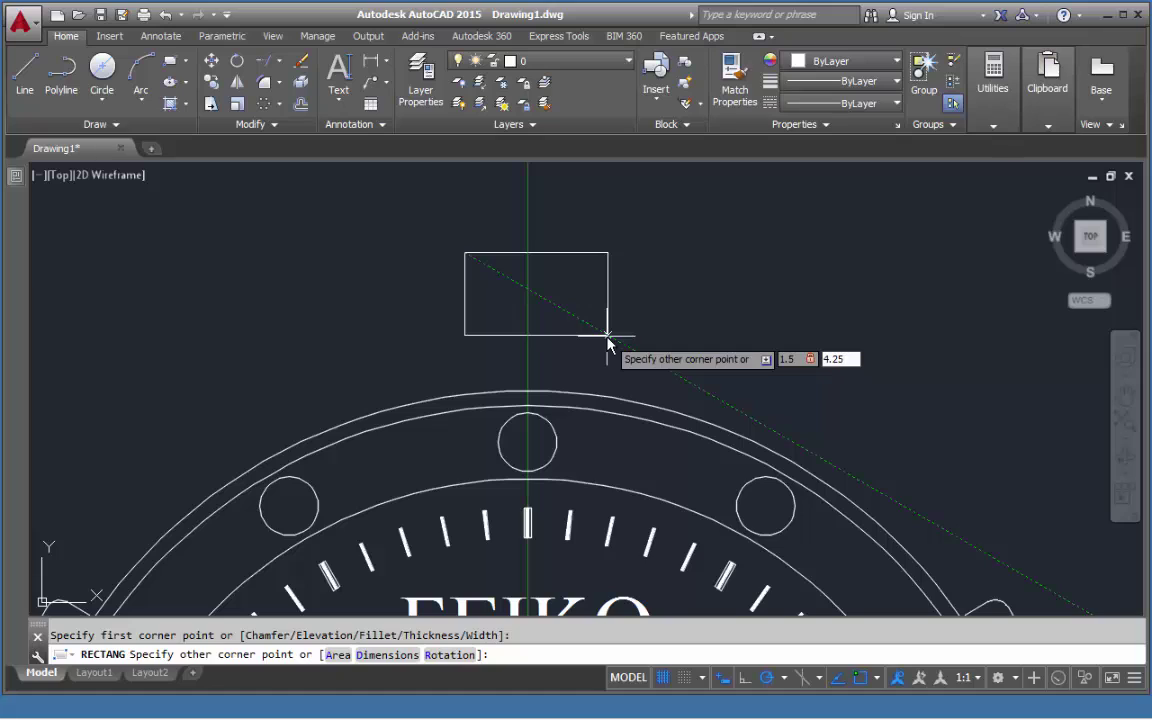
pyautogui.press('Return')
# Step: Move the rectangle by its bottom edge midpoint onto the top quadrant of the inner bezel circle
pyautogui.click(556, 320)
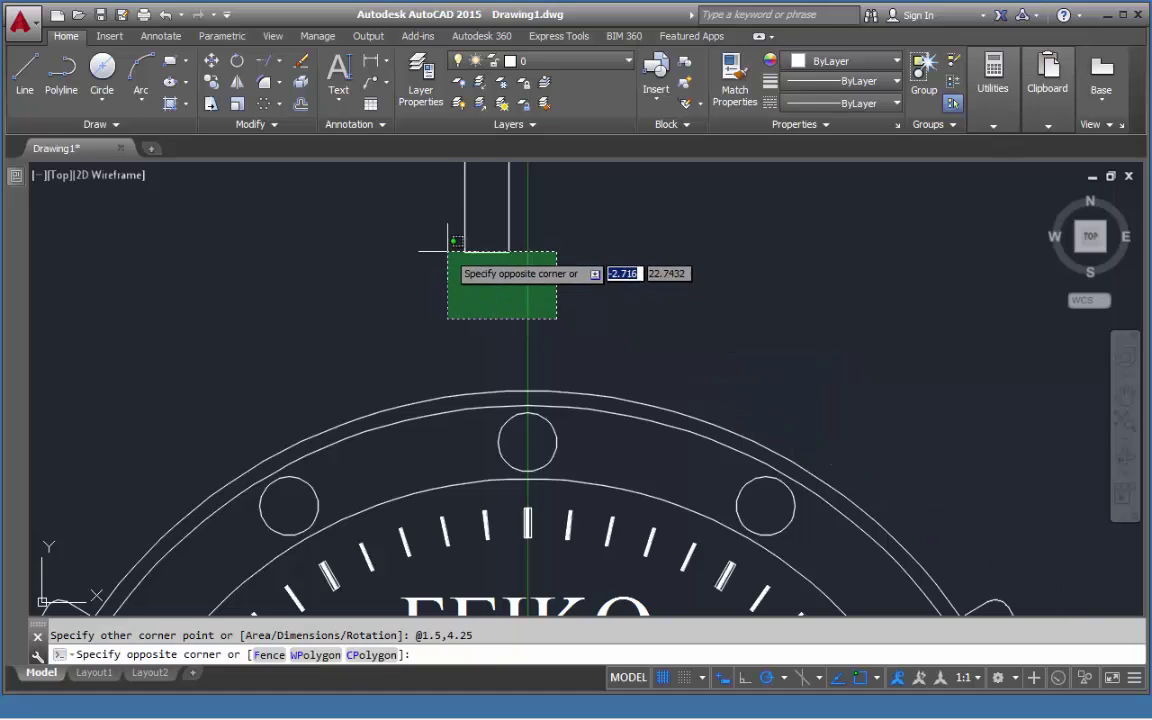
pyautogui.click(416, 174)
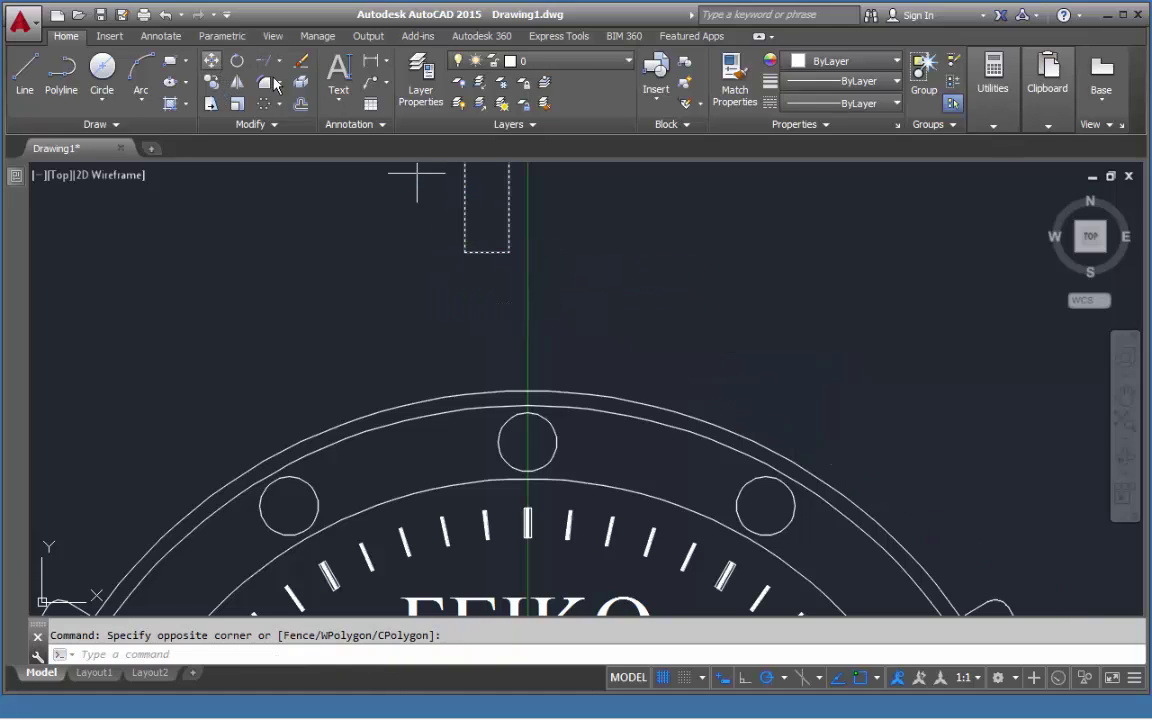
pyautogui.click(211, 61)
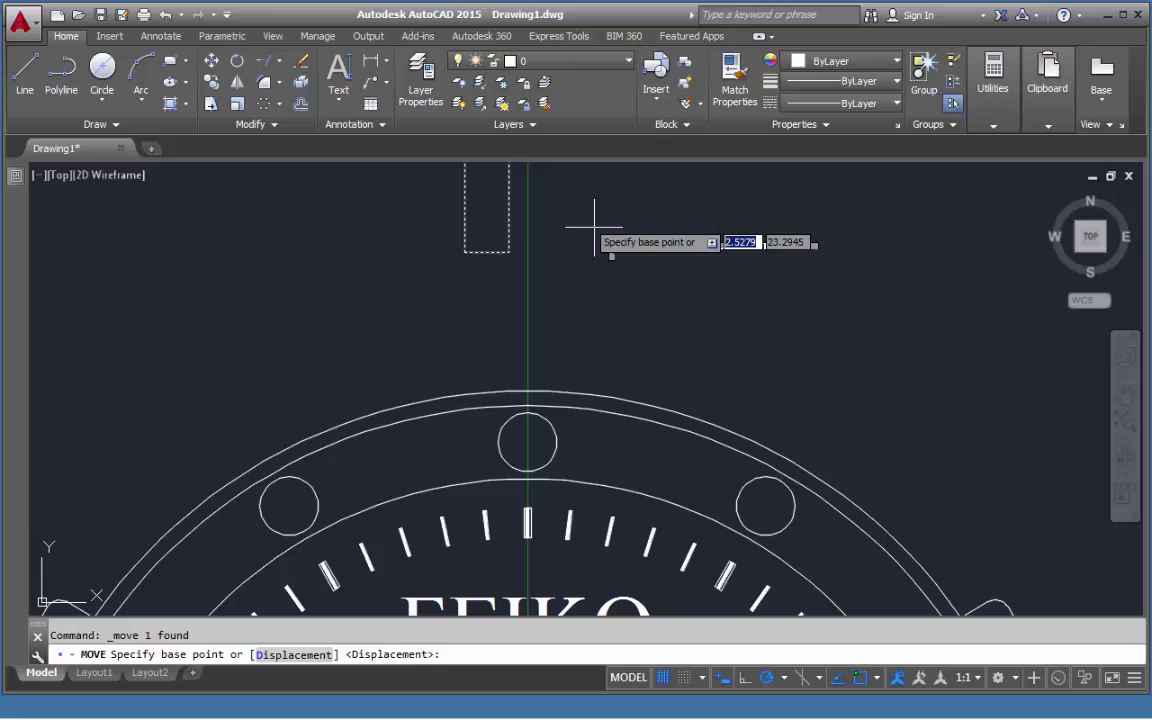
pyautogui.click(486, 252)
pyautogui.scroll(2, 530, 495)
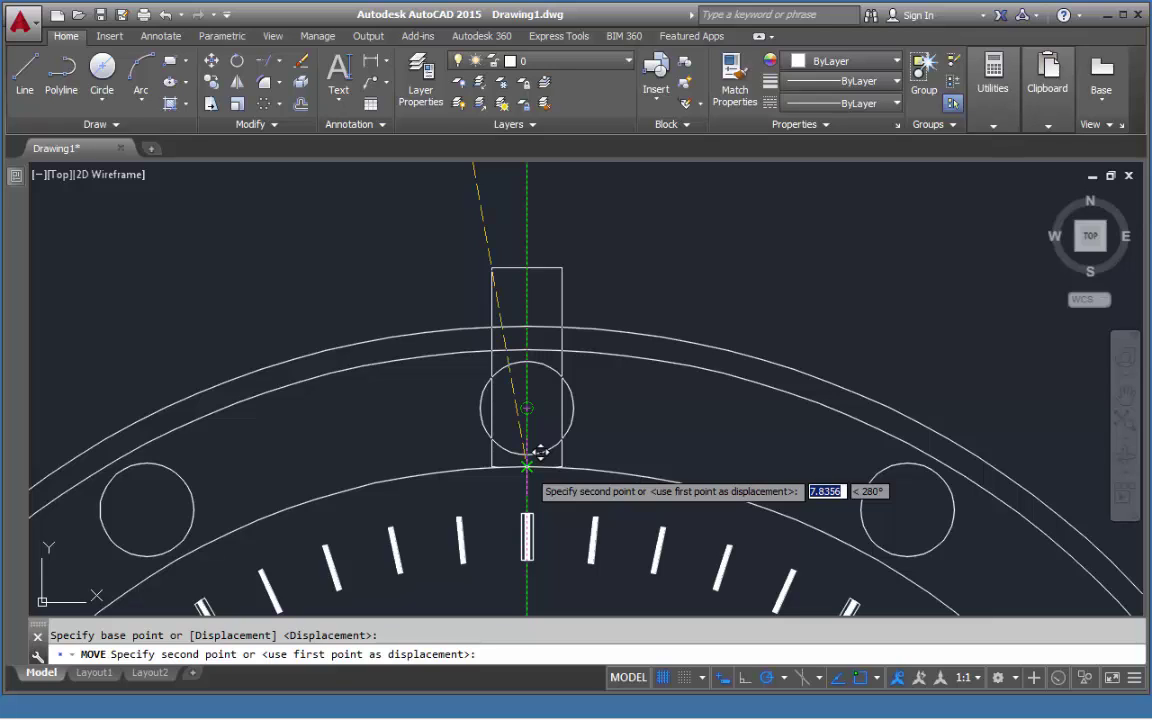
pyautogui.click(540, 452)
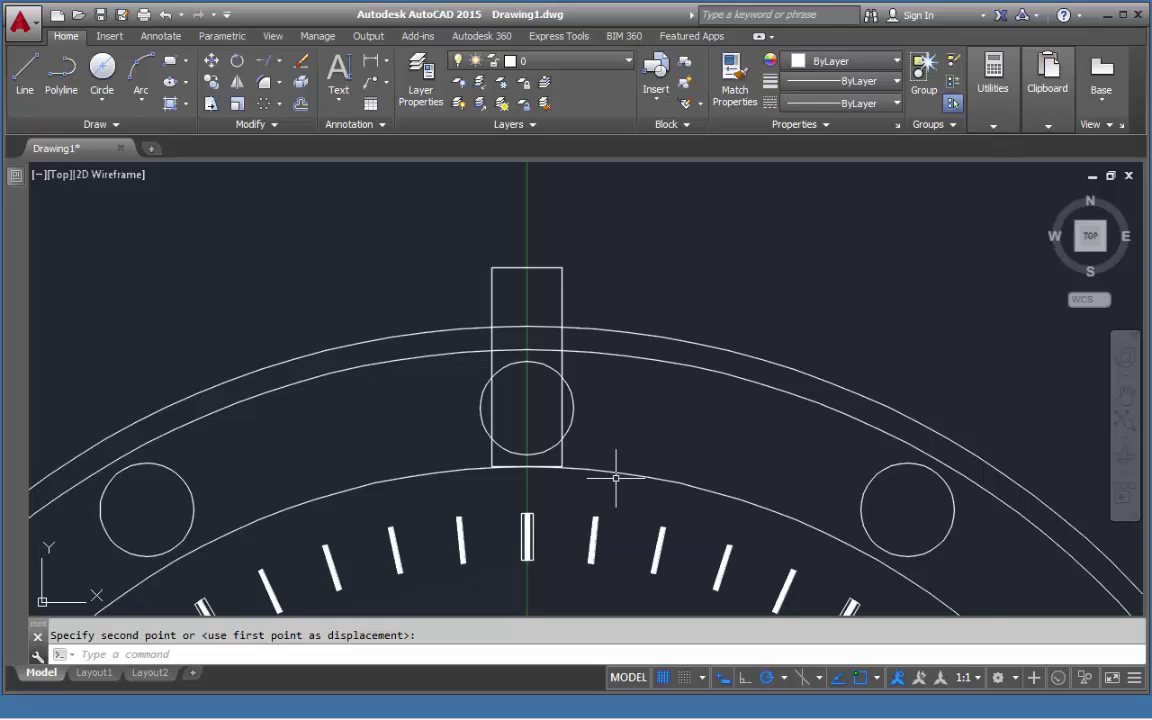
# Step: Move the rectangle 7 mm horizontally to the right of the vertical centreline
pyautogui.click(567, 269)
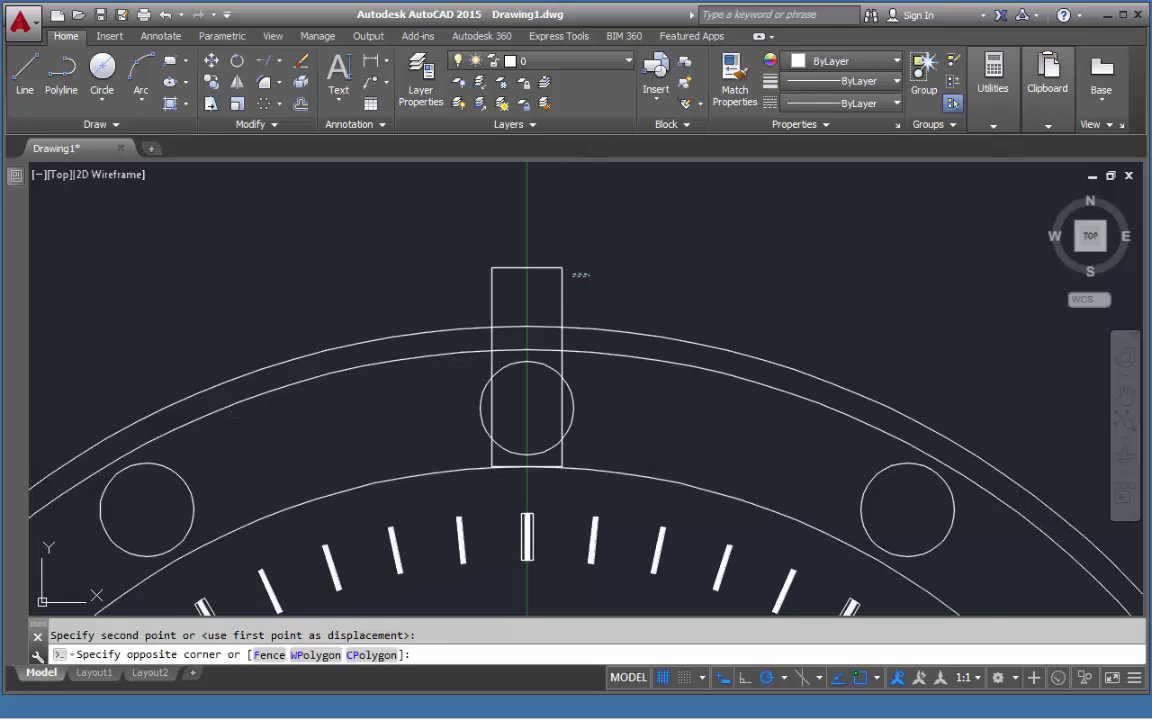
pyautogui.click(512, 250)
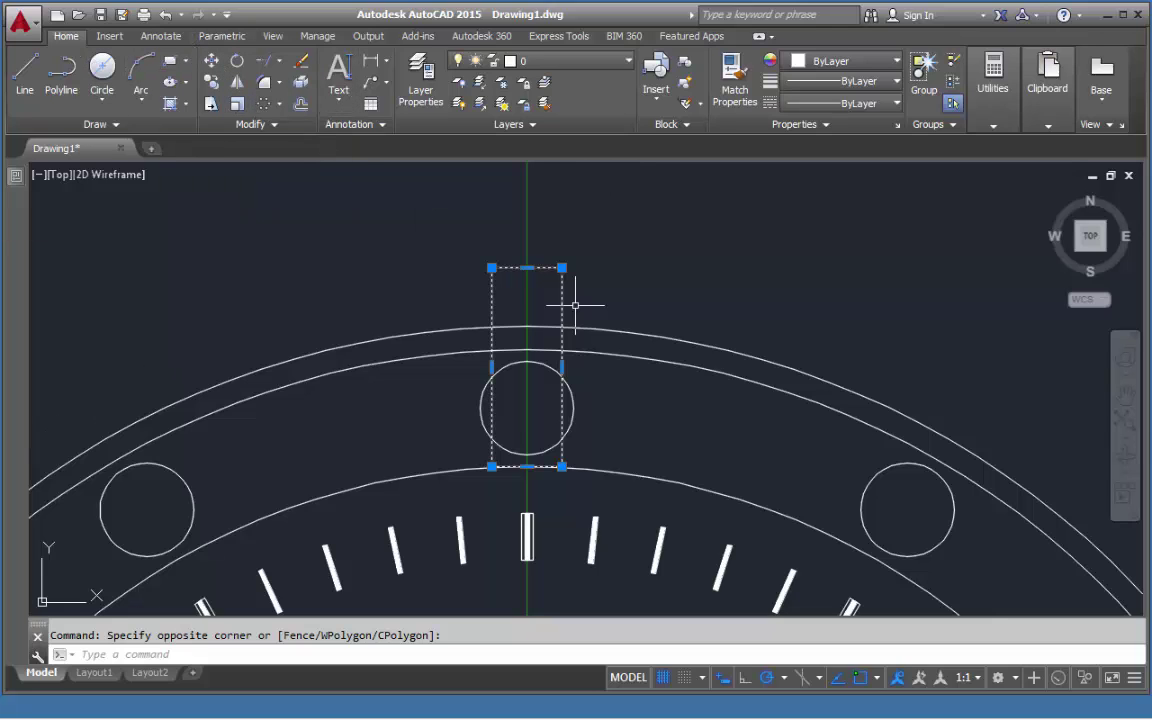
pyautogui.click(211, 62)
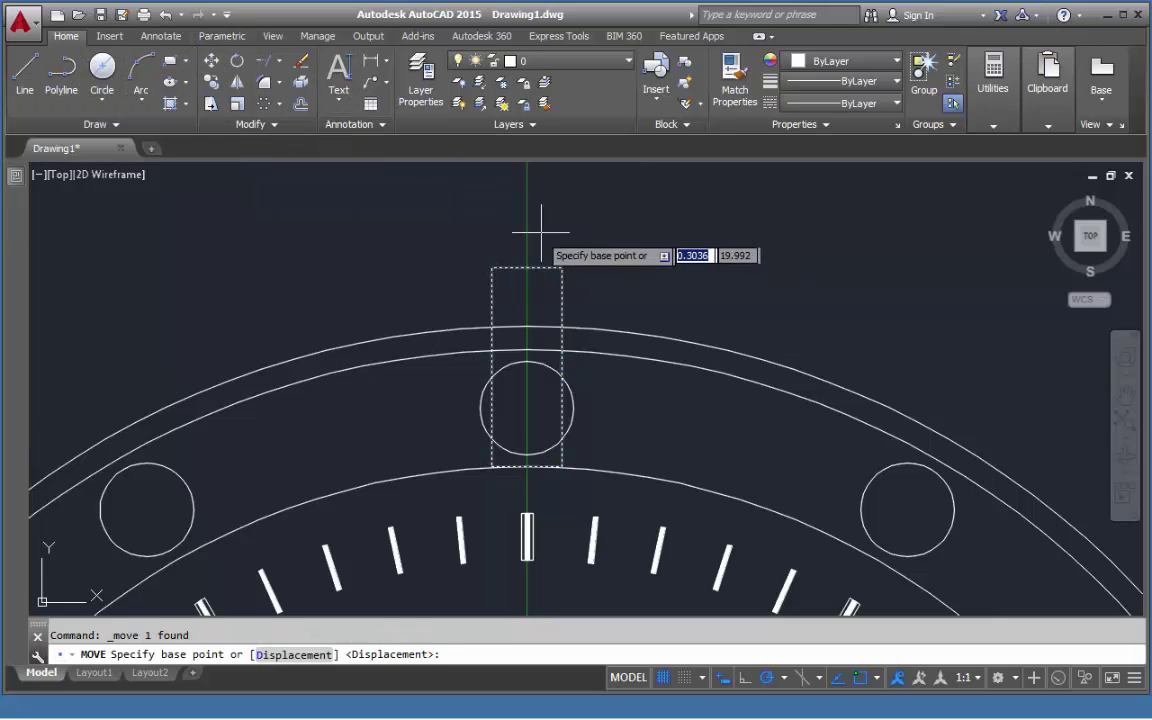
pyautogui.click(517, 204)
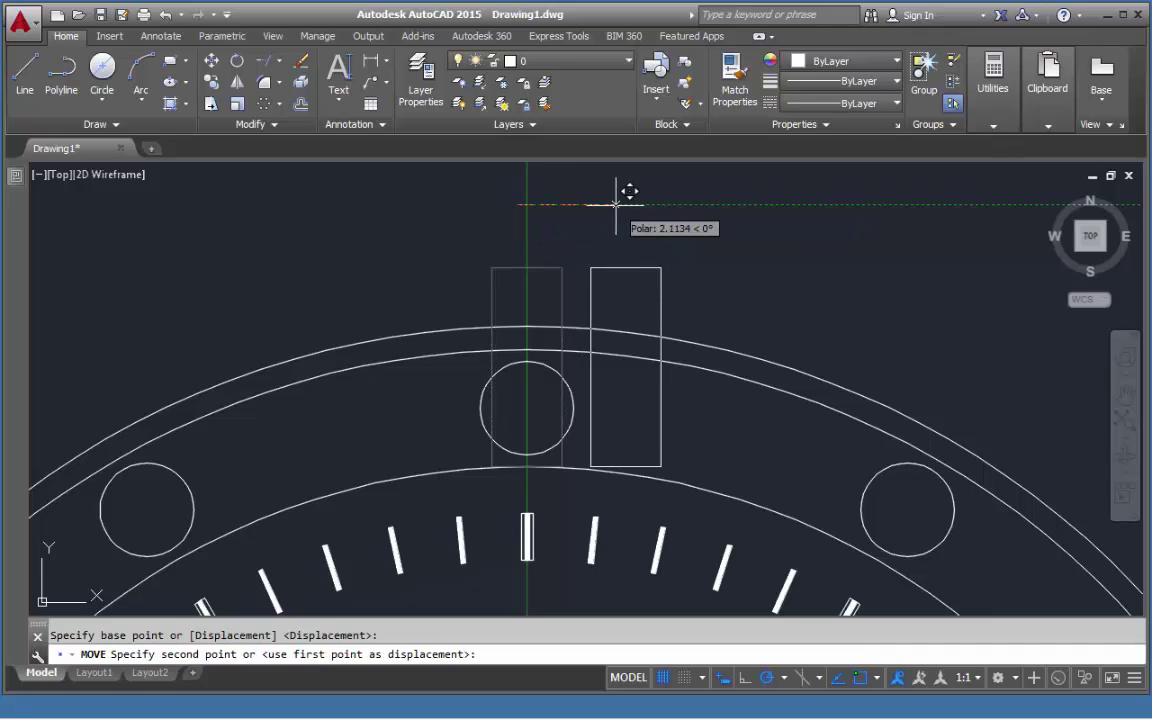
pyautogui.write('7')
pyautogui.press('Return')
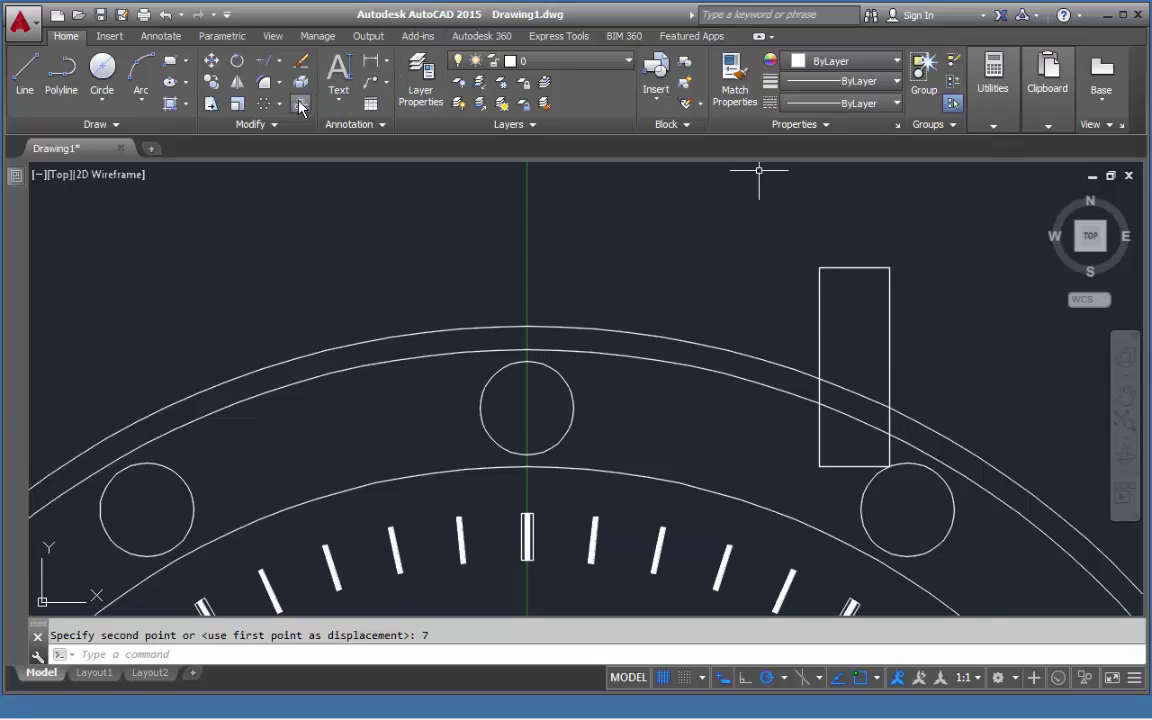
# Step: Fillet both top corners of the rectangle with the 0.5 mm radius, using the Multiple option
pyautogui.click(273, 85)
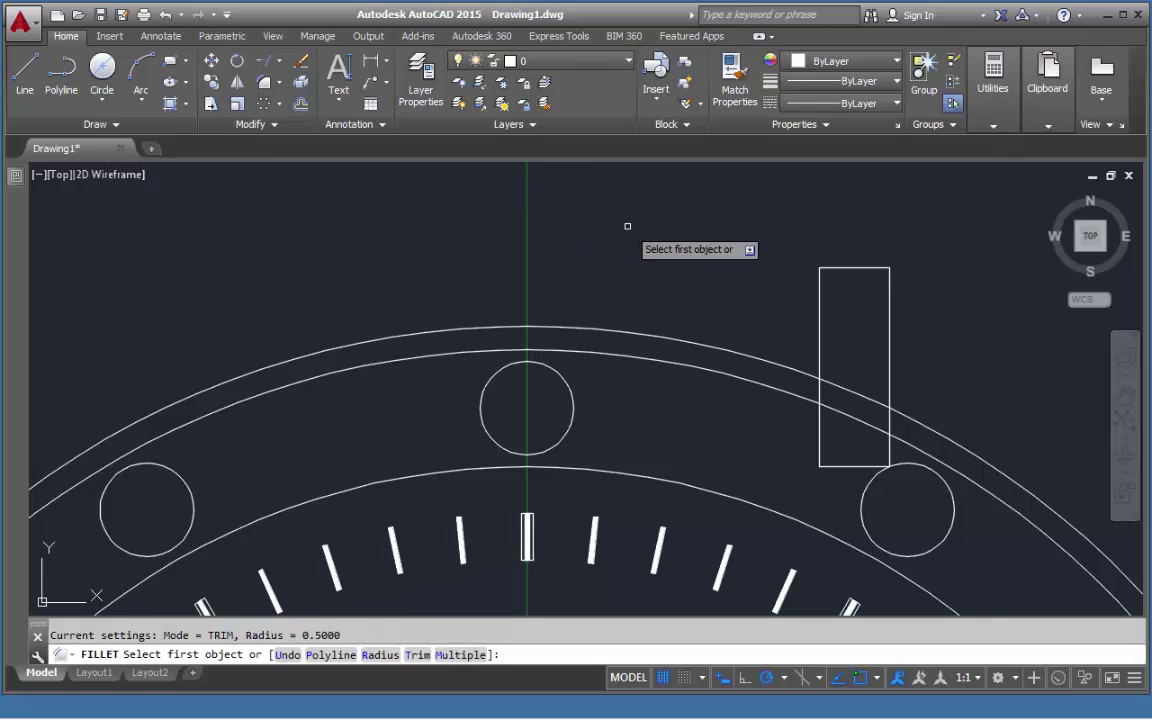
pyautogui.press('Down')
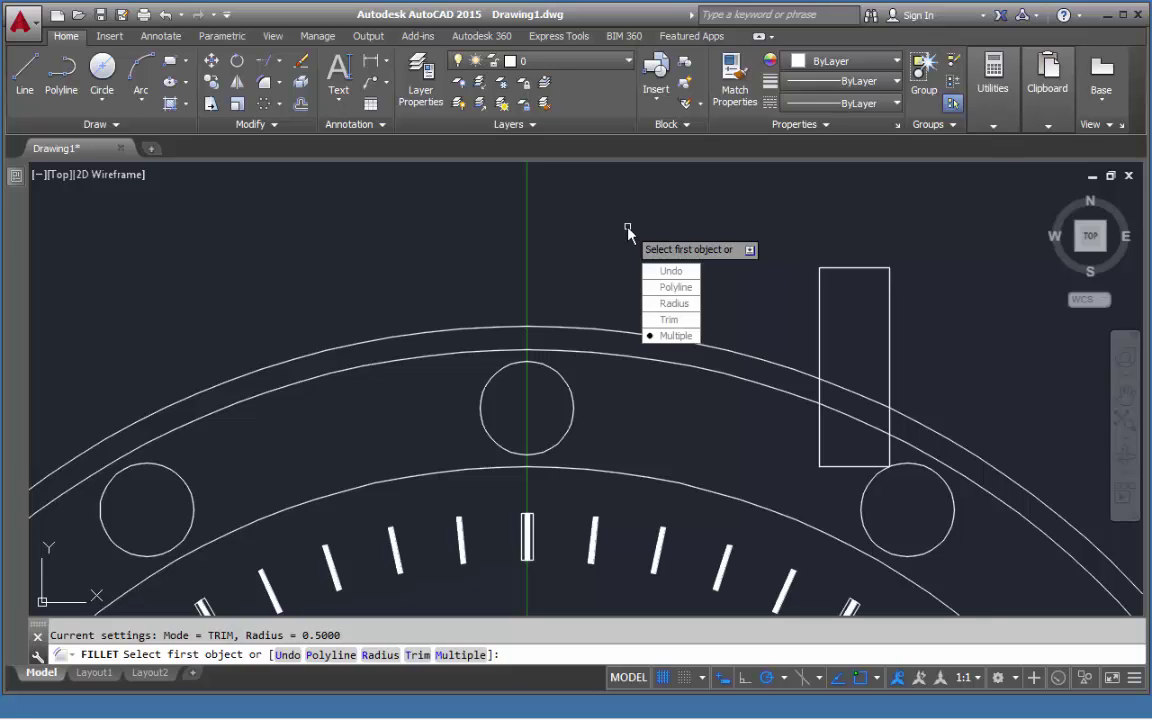
pyautogui.press('Return')
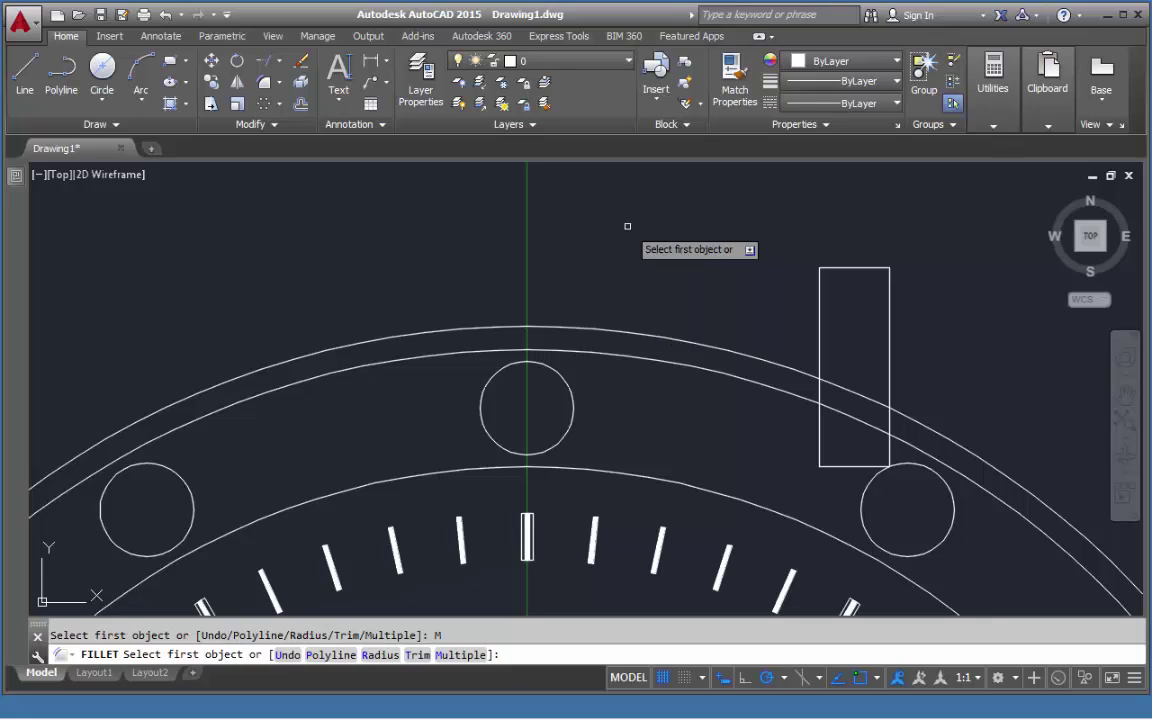
pyautogui.click(819, 279)
pyautogui.click(830, 268)
pyautogui.click(859, 269)
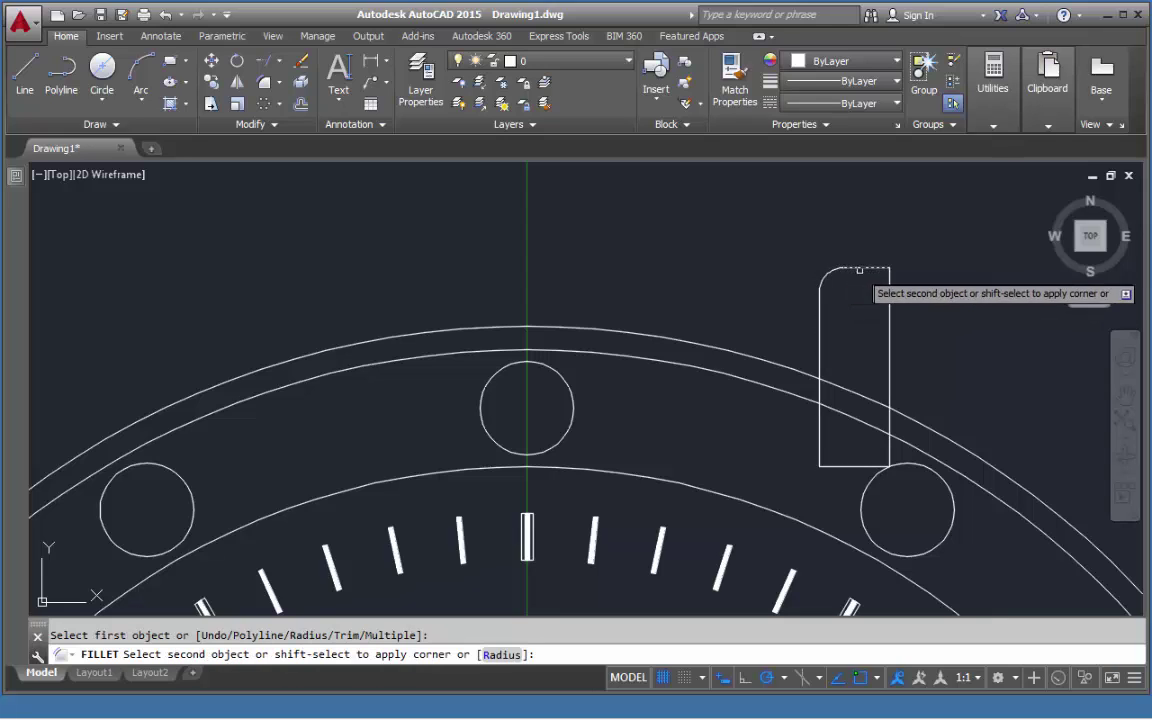
pyautogui.click(889, 326)
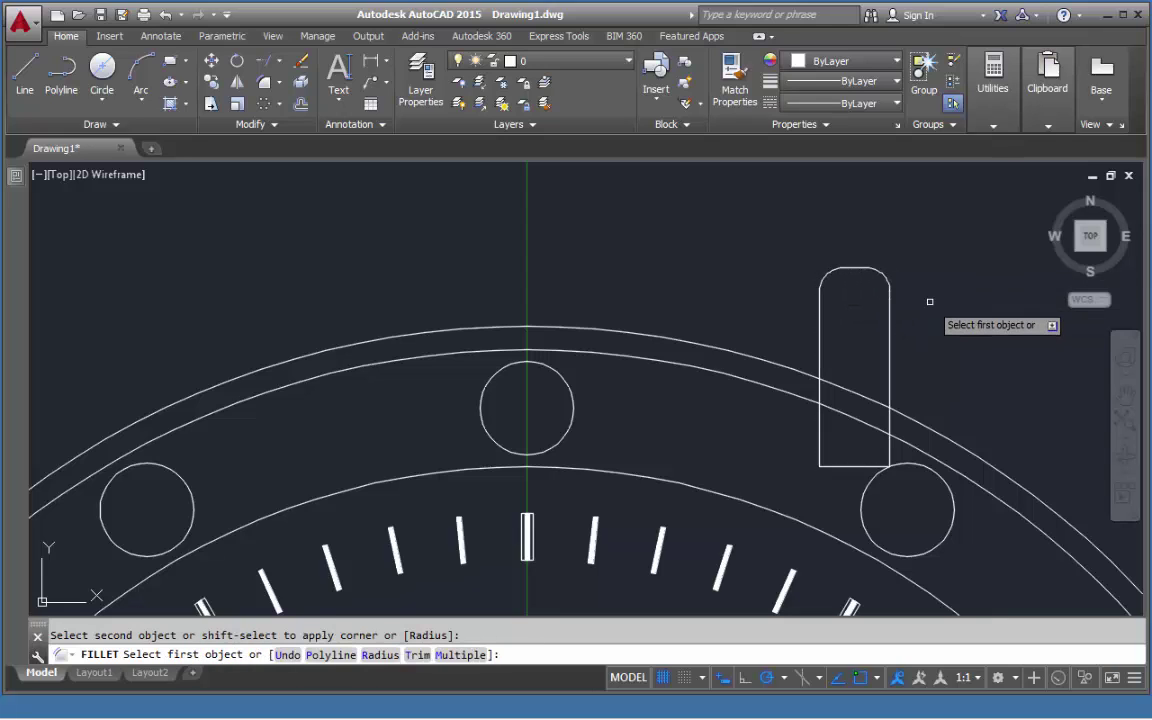
pyautogui.press('Return')
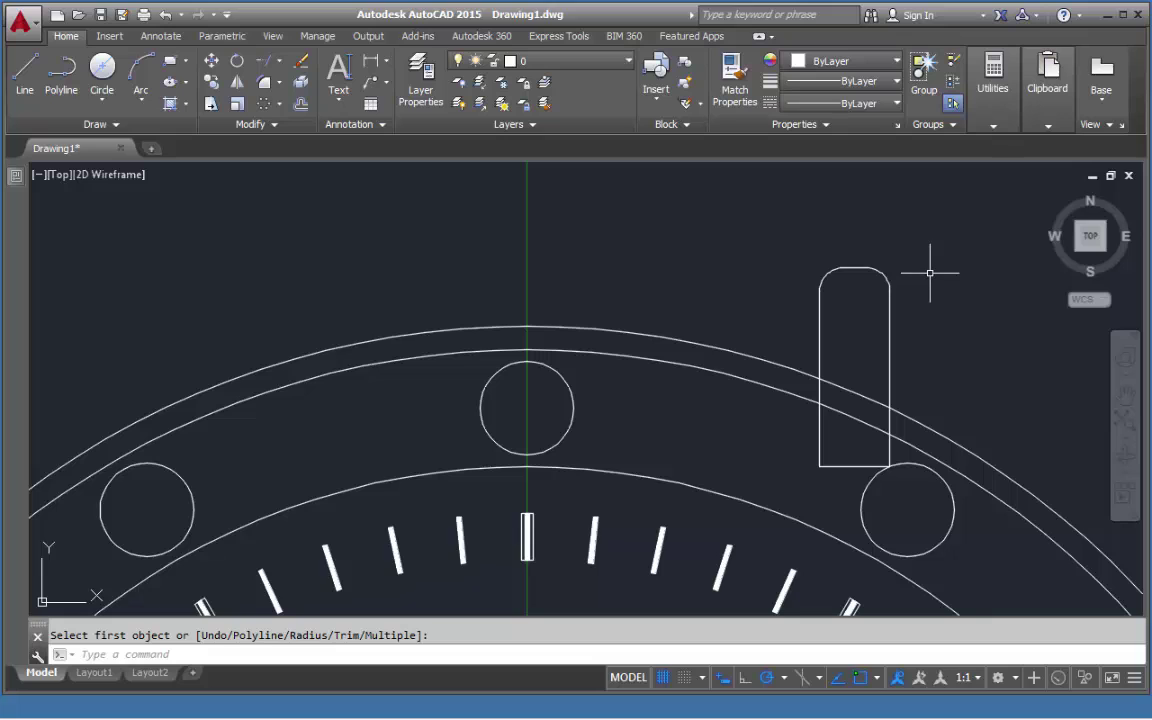
# Step: Trim the lug outline where it passes between the two outer case circles and delete its leftover lower piece
pyautogui.rightClick(930, 272)
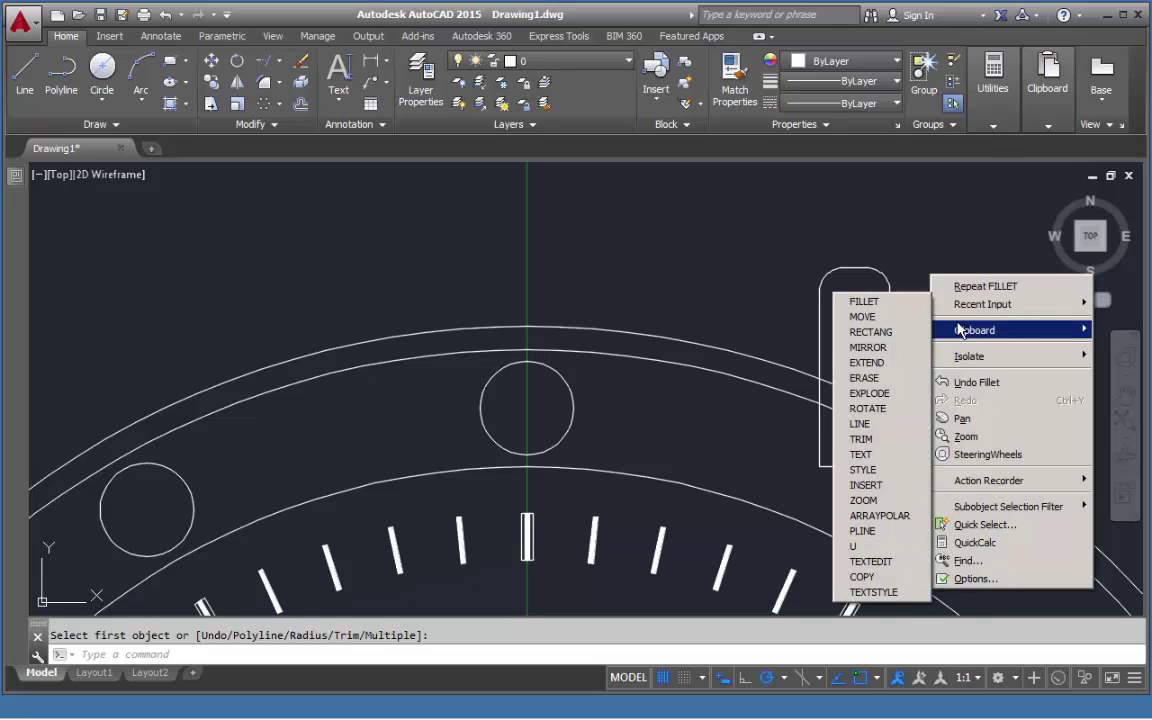
pyautogui.moveTo(964, 304)
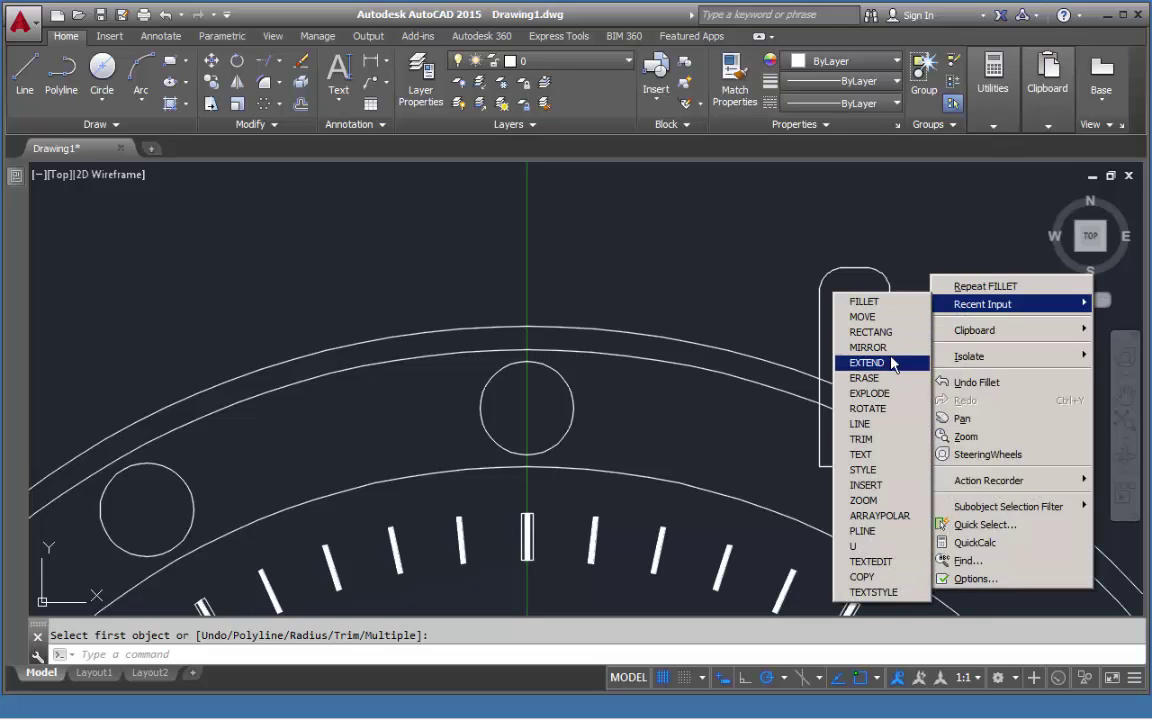
pyautogui.click(860, 439)
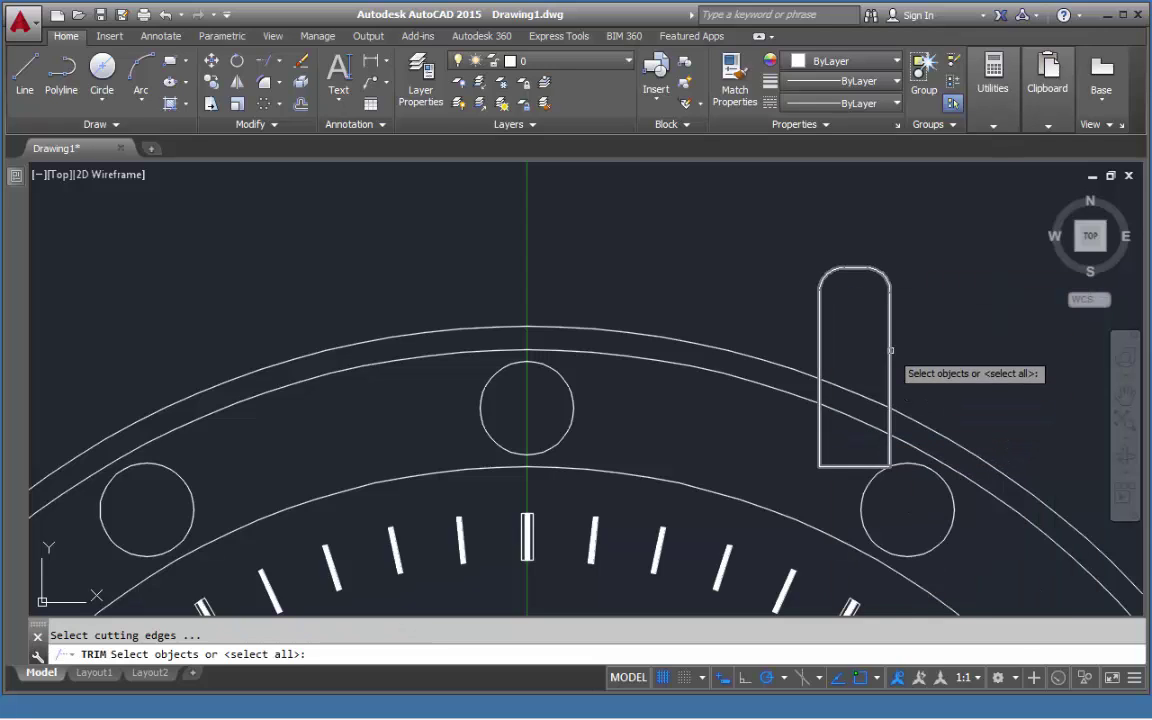
pyautogui.press('Return')
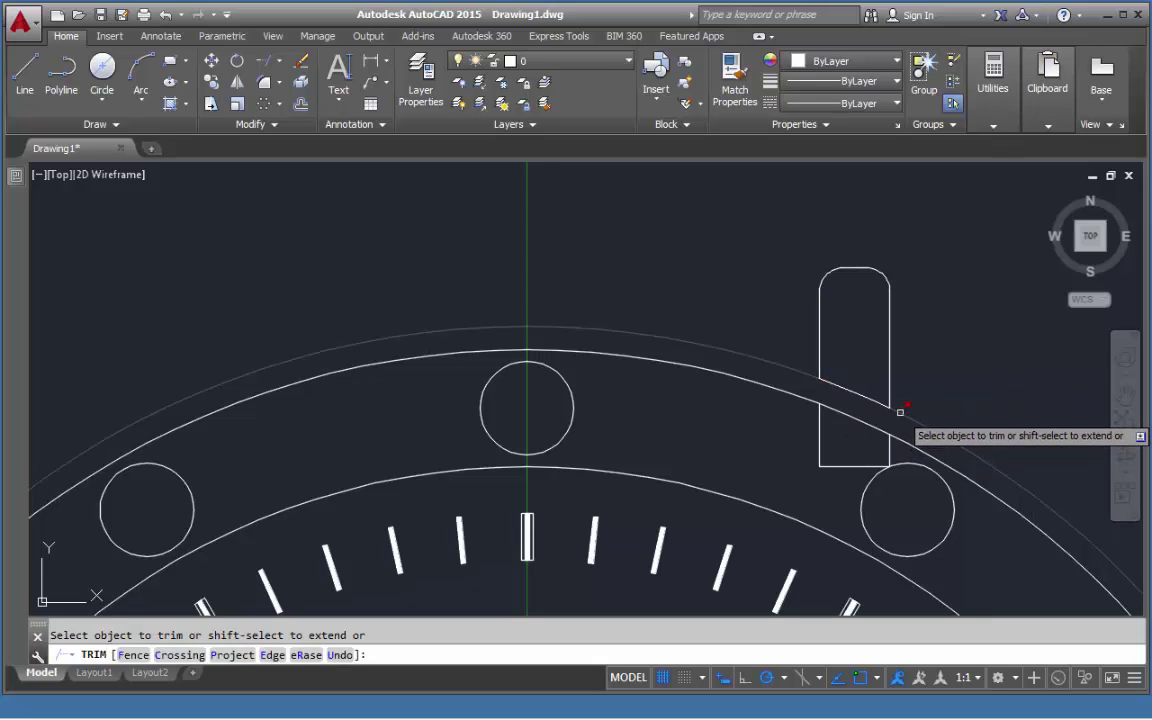
pyautogui.press('Escape')
pyautogui.click(821, 426)
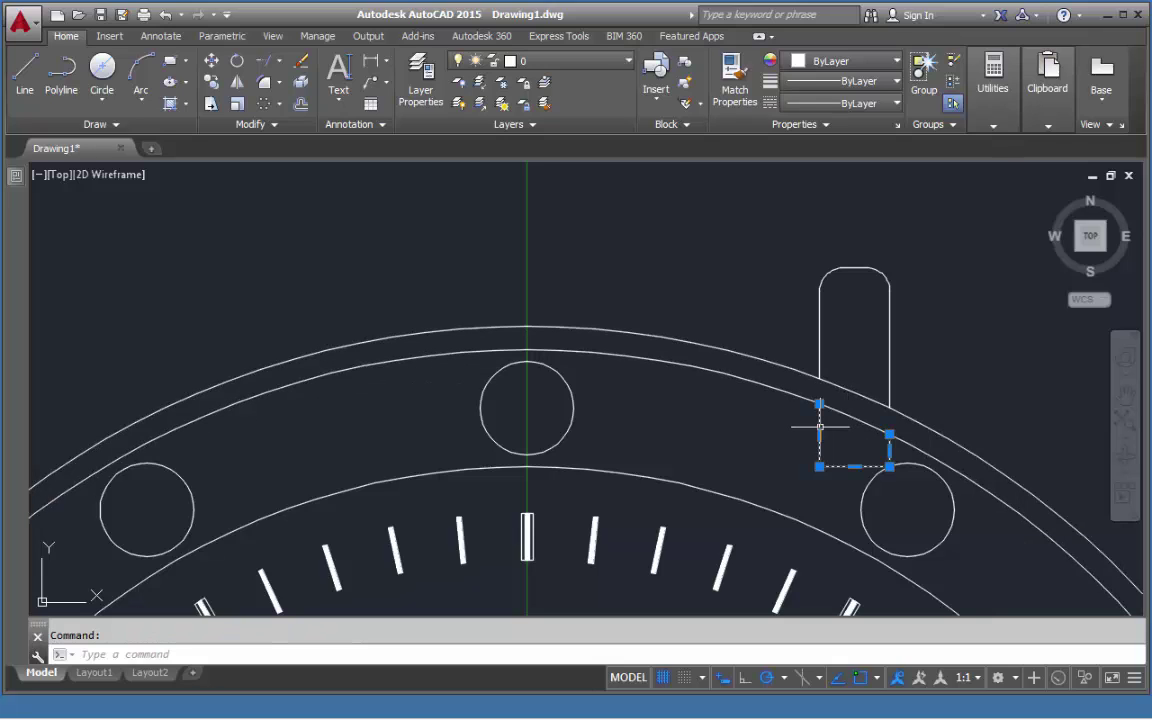
pyautogui.press('Delete')
# Step: Mirror the rounded lug about the vertical centreline, keeping the original
pyautogui.click(918, 316)
pyautogui.click(799, 203)
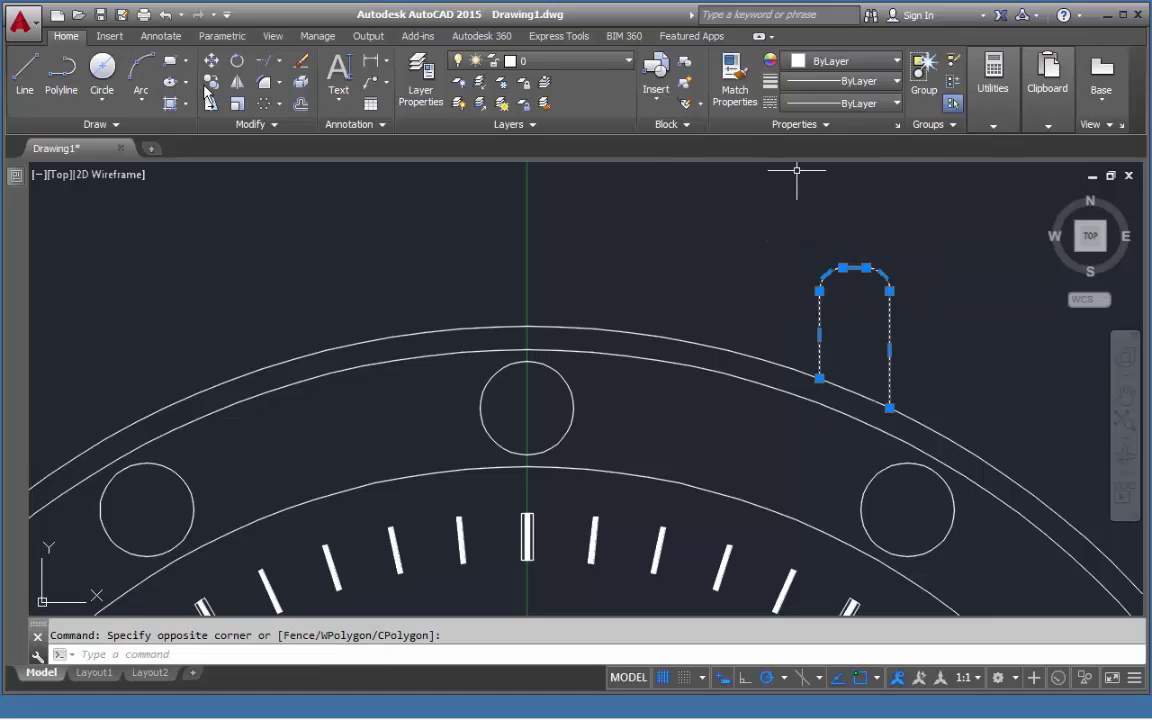
pyautogui.click(237, 82)
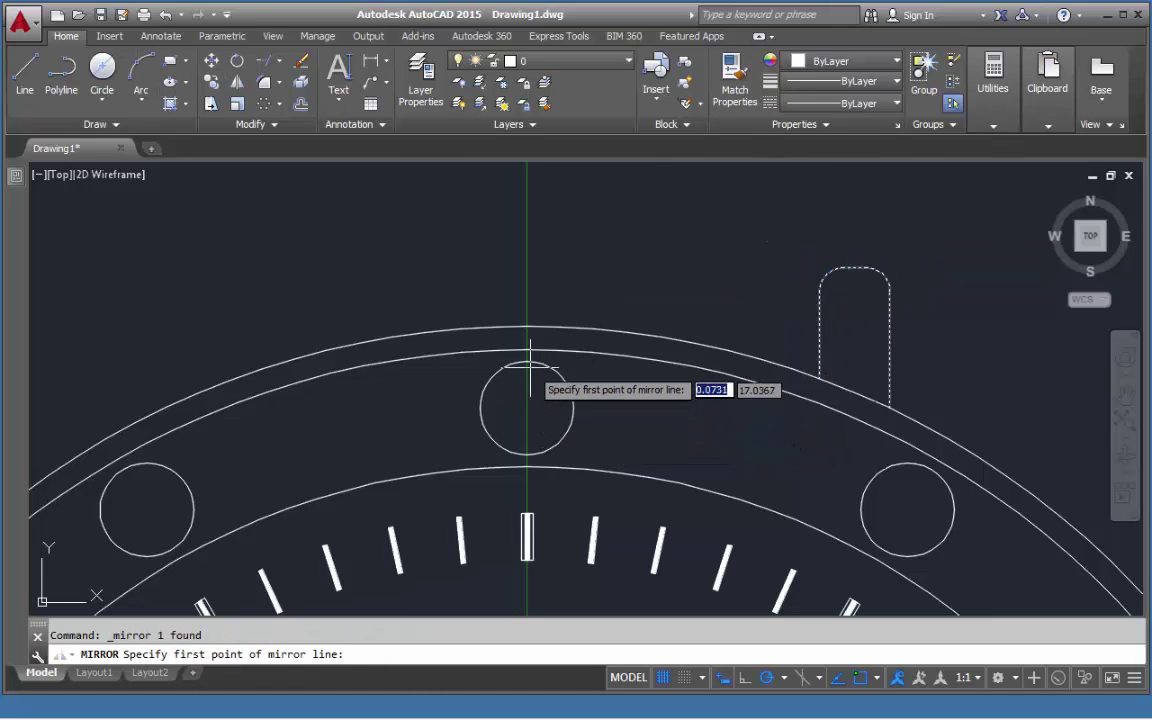
pyautogui.click(527, 408)
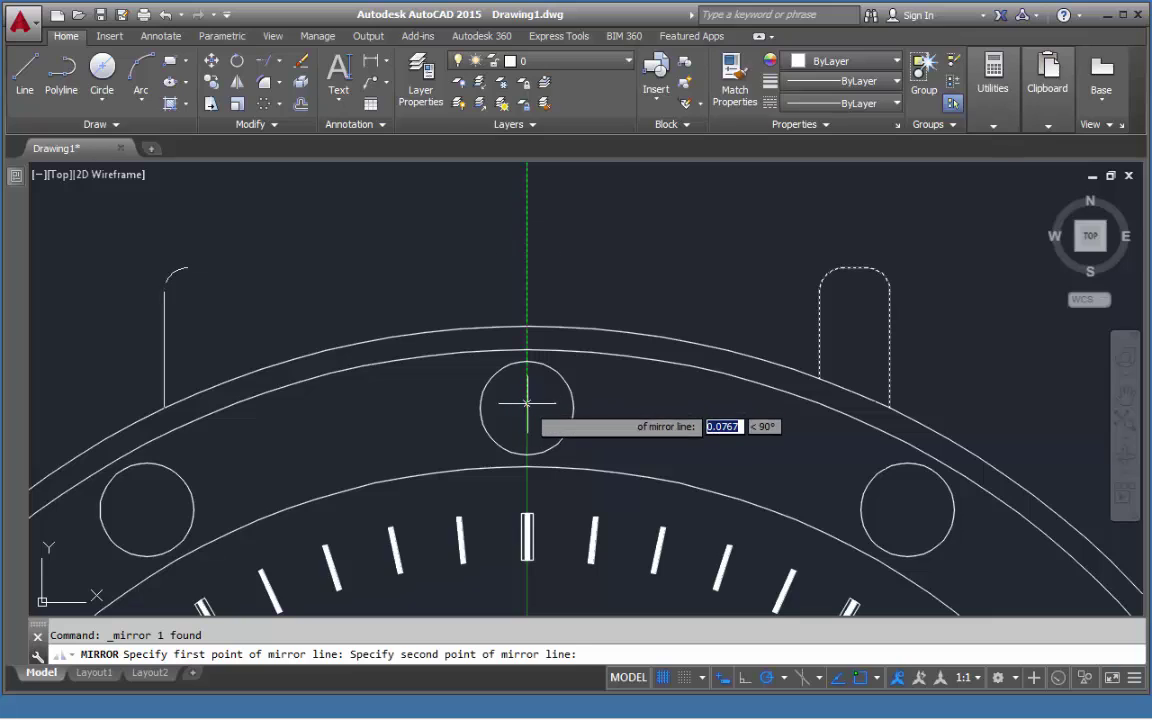
pyautogui.click(527, 249)
pyautogui.press('Return')
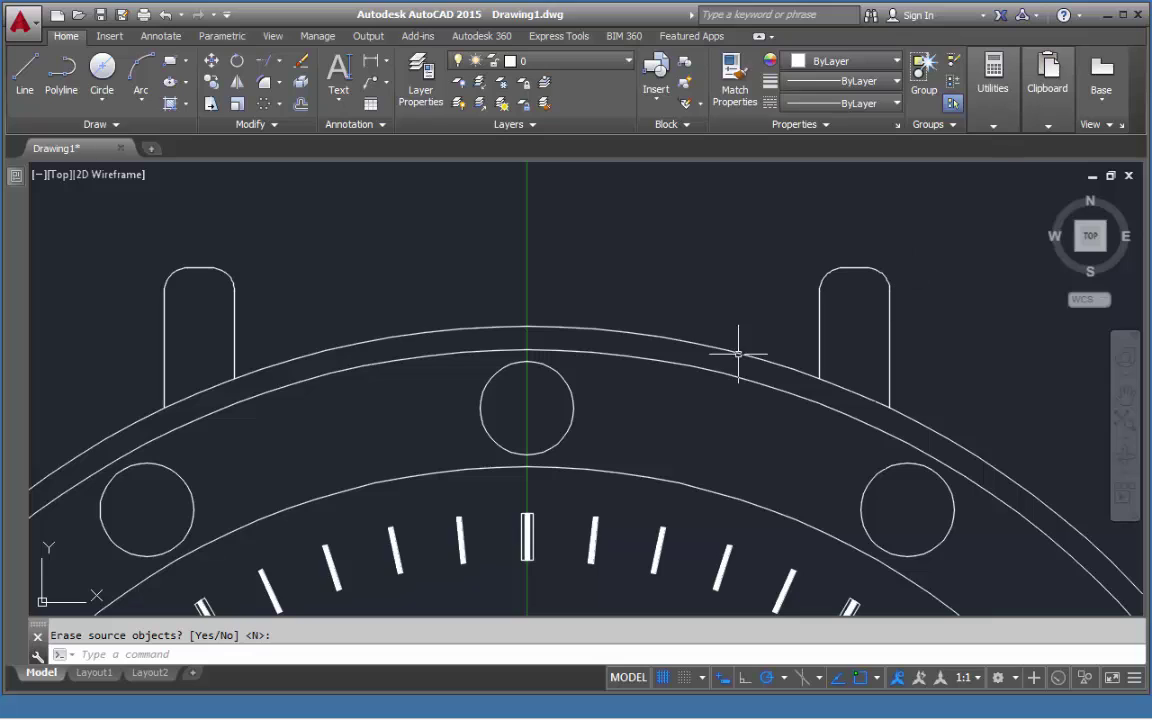
# Step: Draw a horizontal line between the lugs' inner edges, starting 0.5 mm below the left lug's fillet end
pyautogui.click(27, 68)
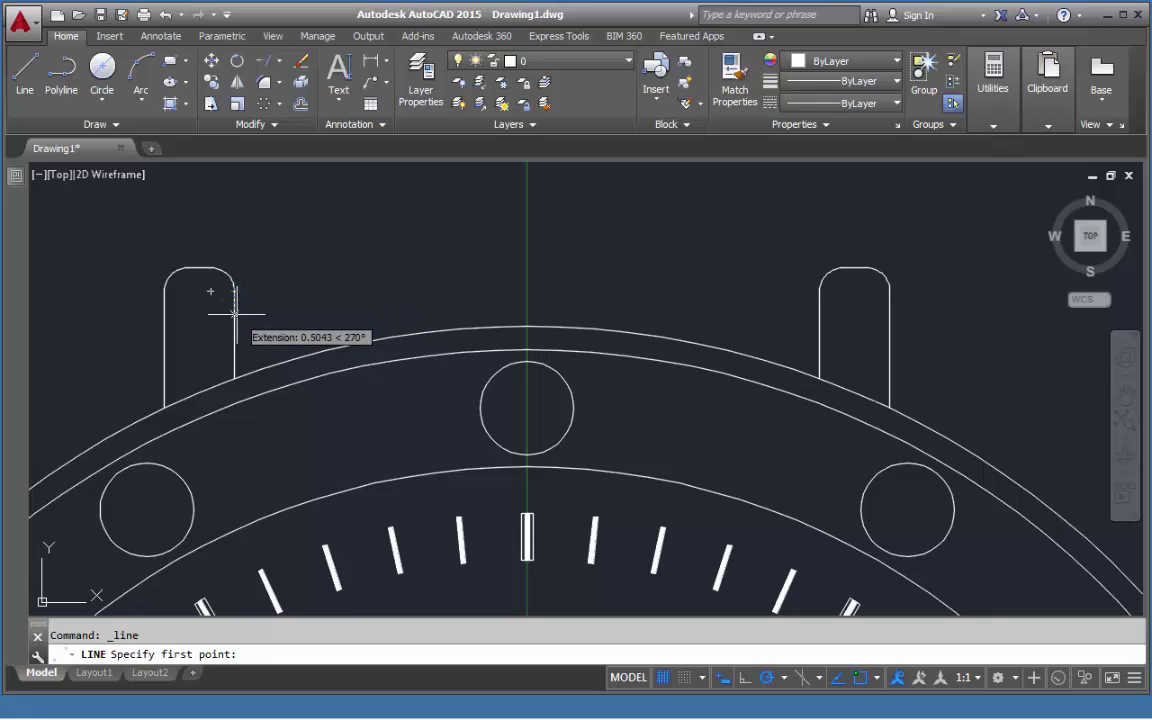
pyautogui.write('.')
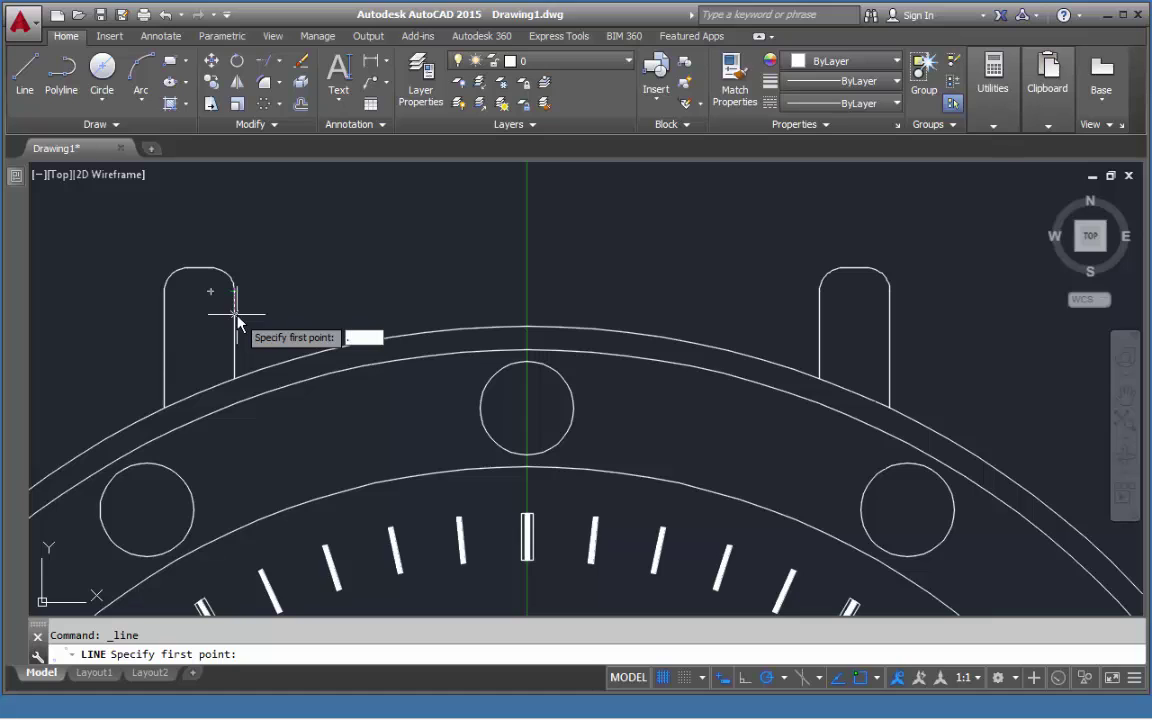
pyautogui.press('Return')
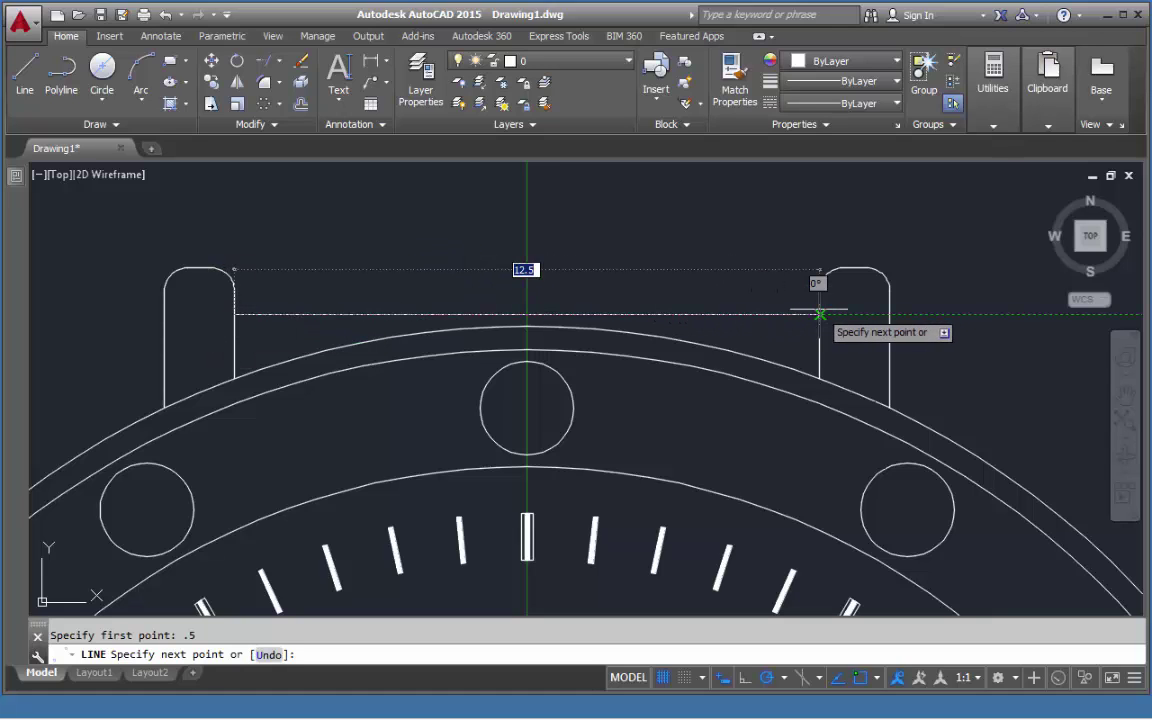
pyautogui.press('Return')
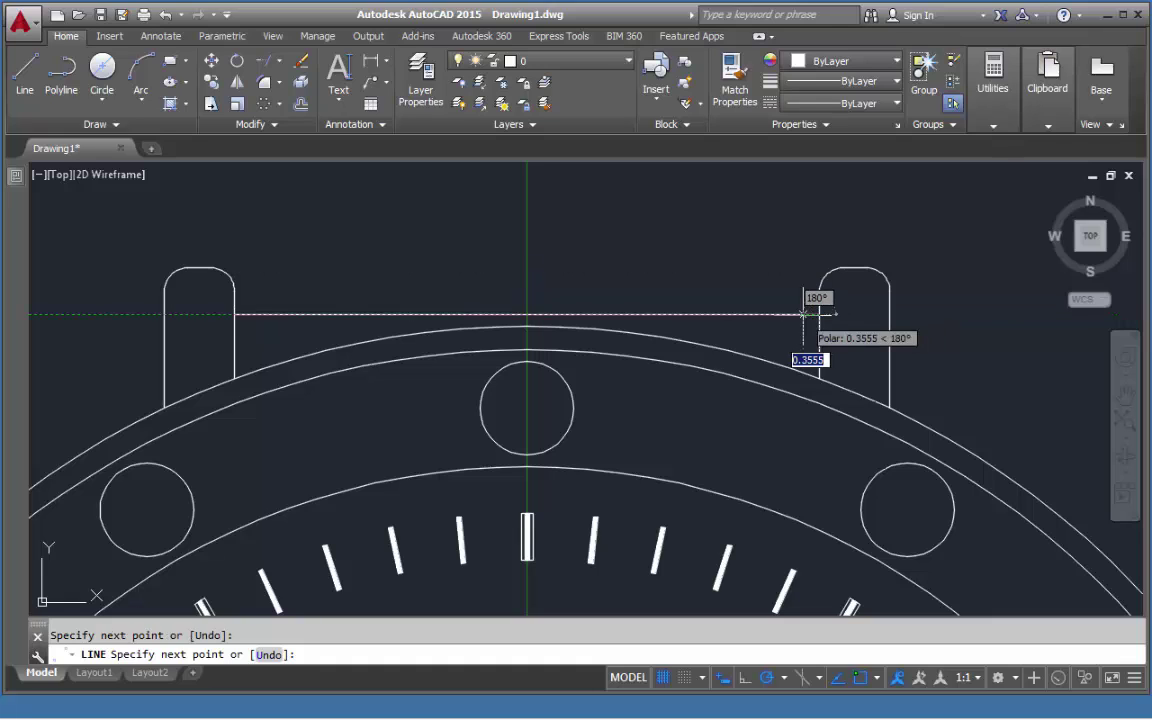
pyautogui.press('Escape')
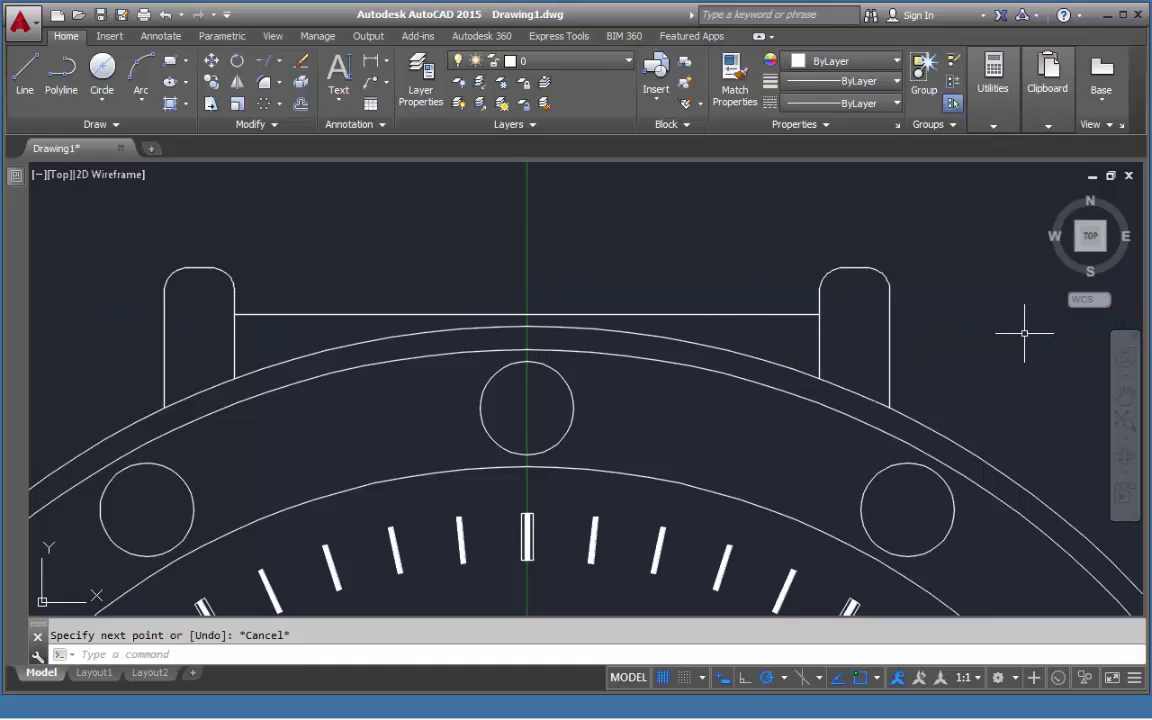
# Step: Mirror both lugs and their connecting line about the horizontal centreline to the bottom of the watch, keeping the originals
pyautogui.click(987, 352)
pyautogui.click(812, 262)
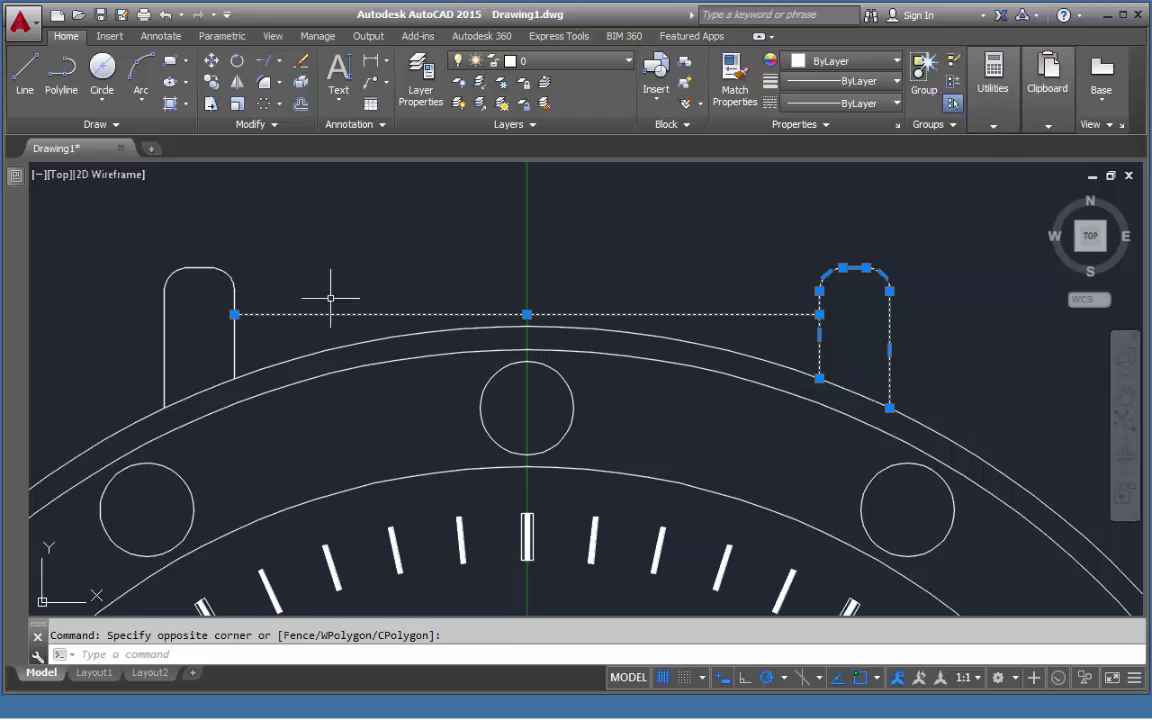
pyautogui.click(275, 295)
pyautogui.click(218, 276)
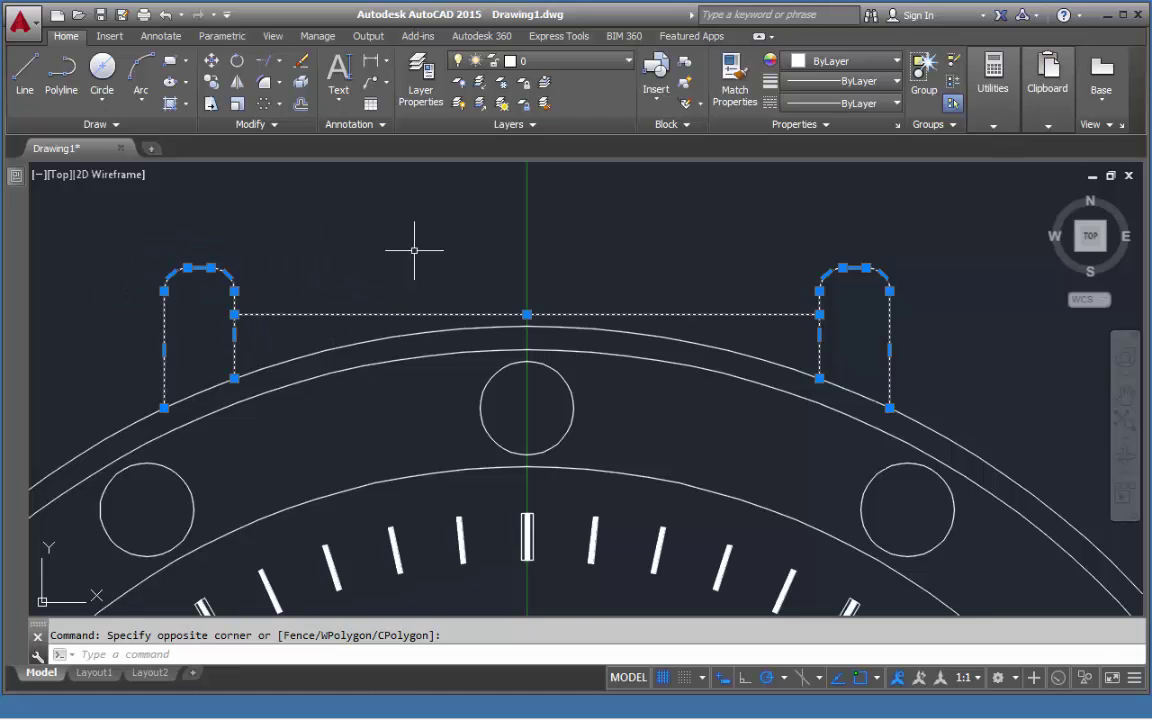
pyautogui.scroll(-5, 512, 303)
pyautogui.moveTo(545, 381); pyautogui.dragTo(541, 262, button='middle')
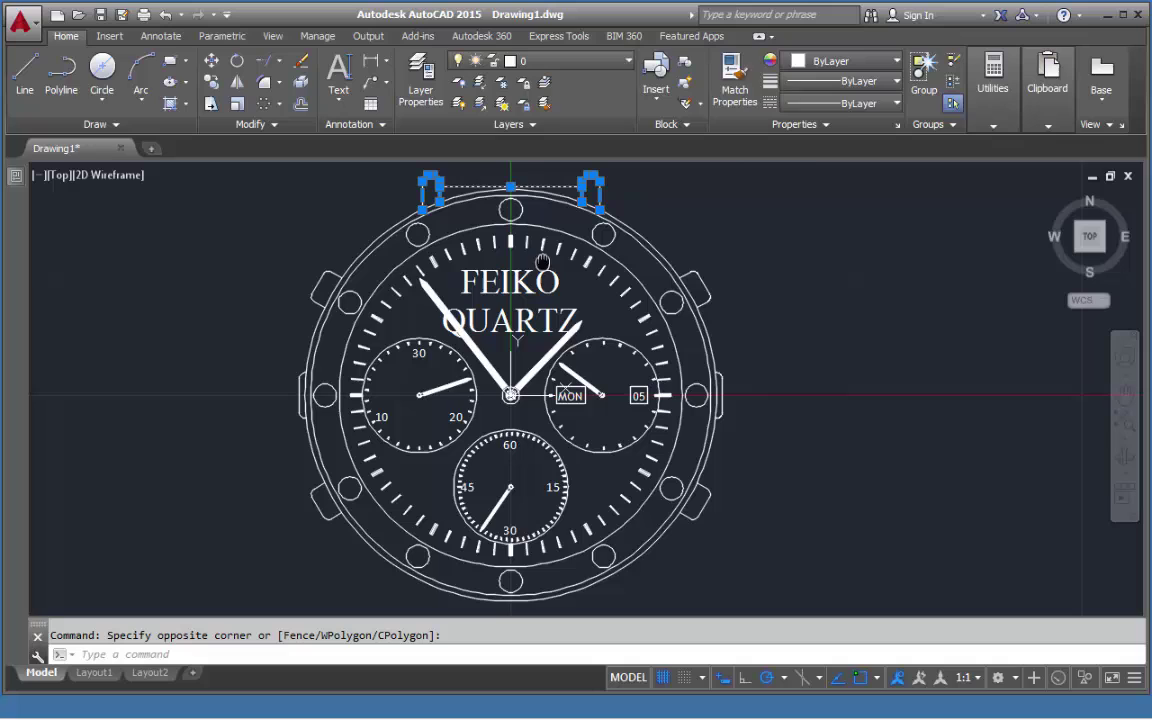
pyautogui.click(237, 82)
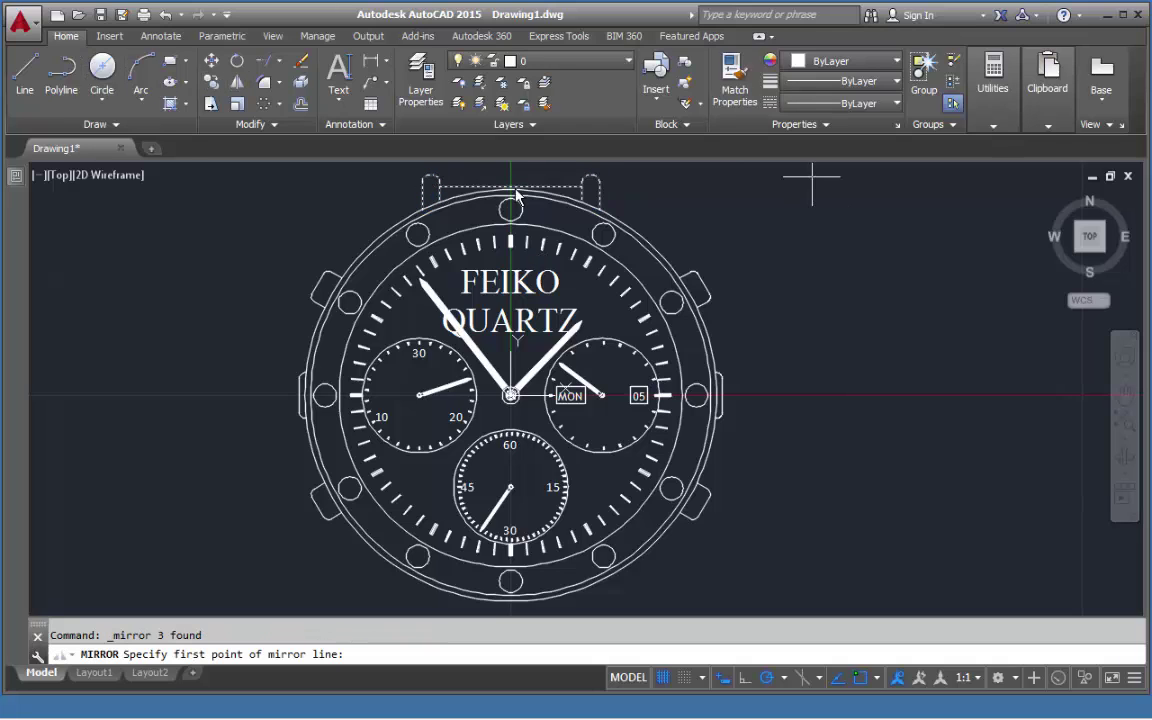
pyautogui.click(733, 395)
pyautogui.click(789, 395)
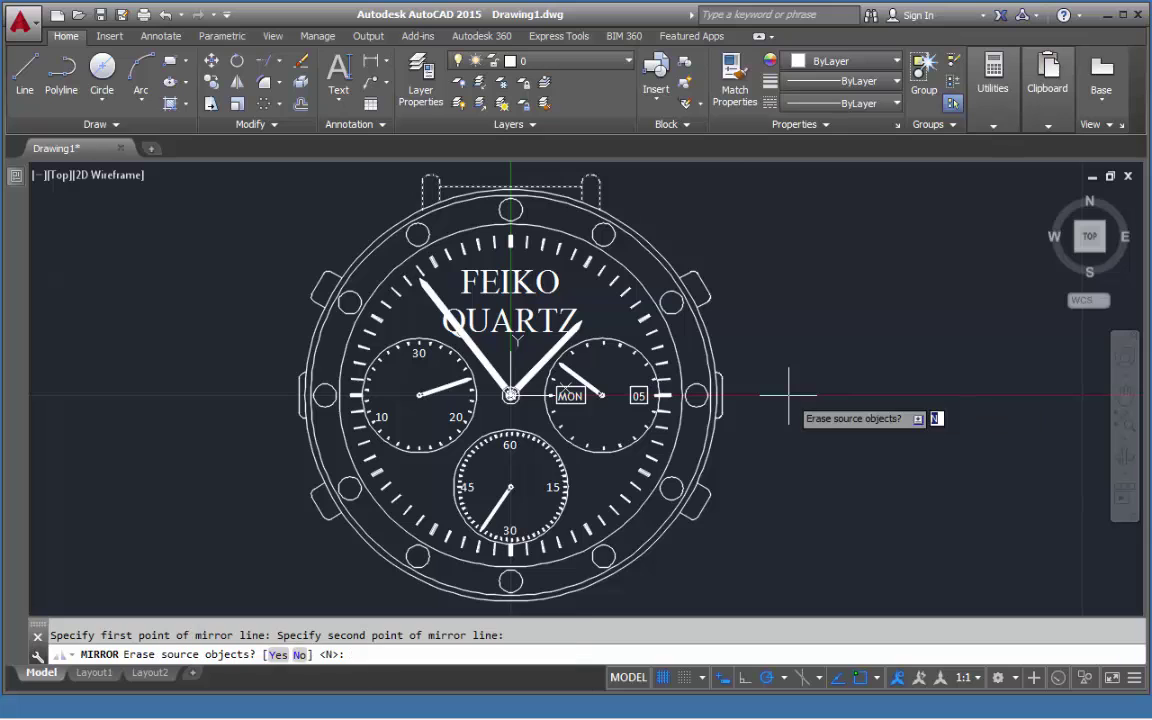
pyautogui.press('Return')
pyautogui.scroll(-3, 791, 404)
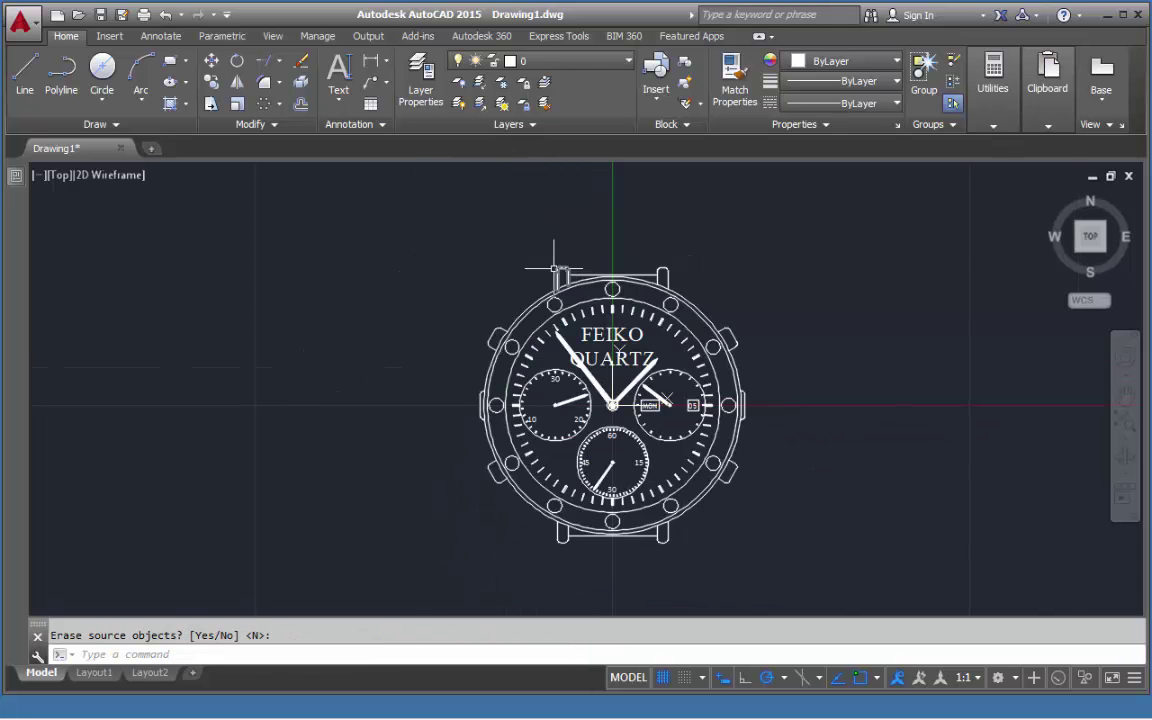
pyautogui.moveTo(717, 361); pyautogui.dragTo(691, 362, button='middle')
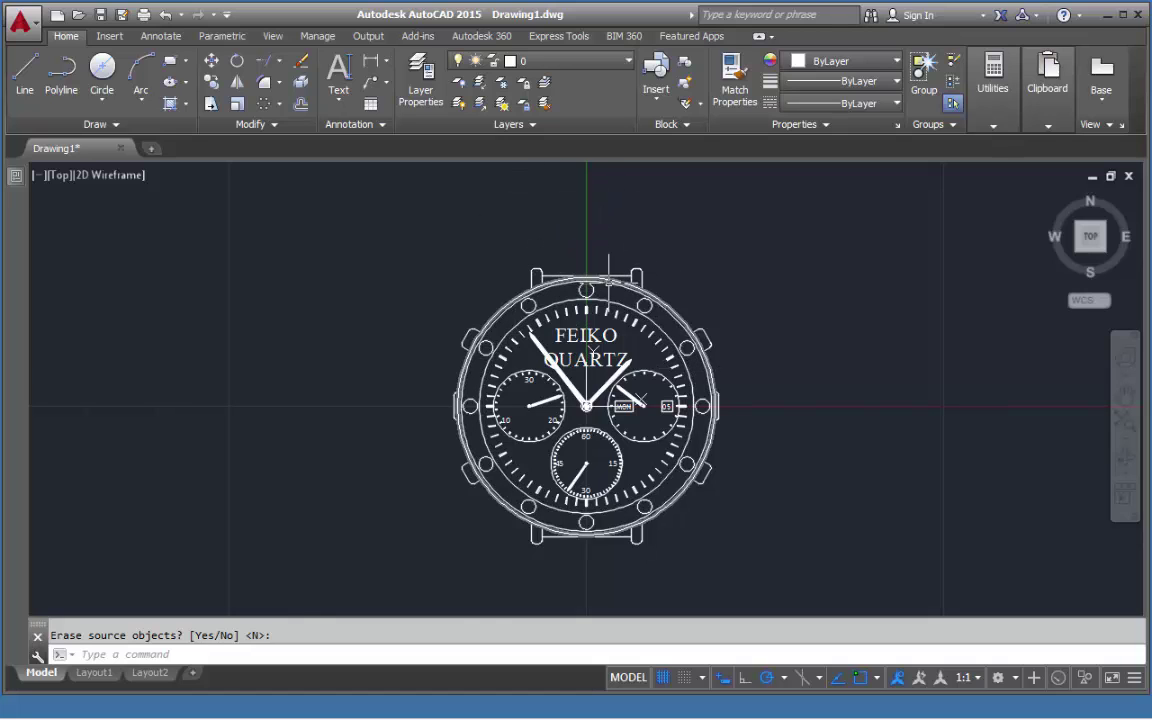
# Step: Check step 20 for the strap outline in the FEIKO combined PDF in Adobe Reader and return to the AutoCAD drawing
pyautogui.scroll(6, 553, 245)
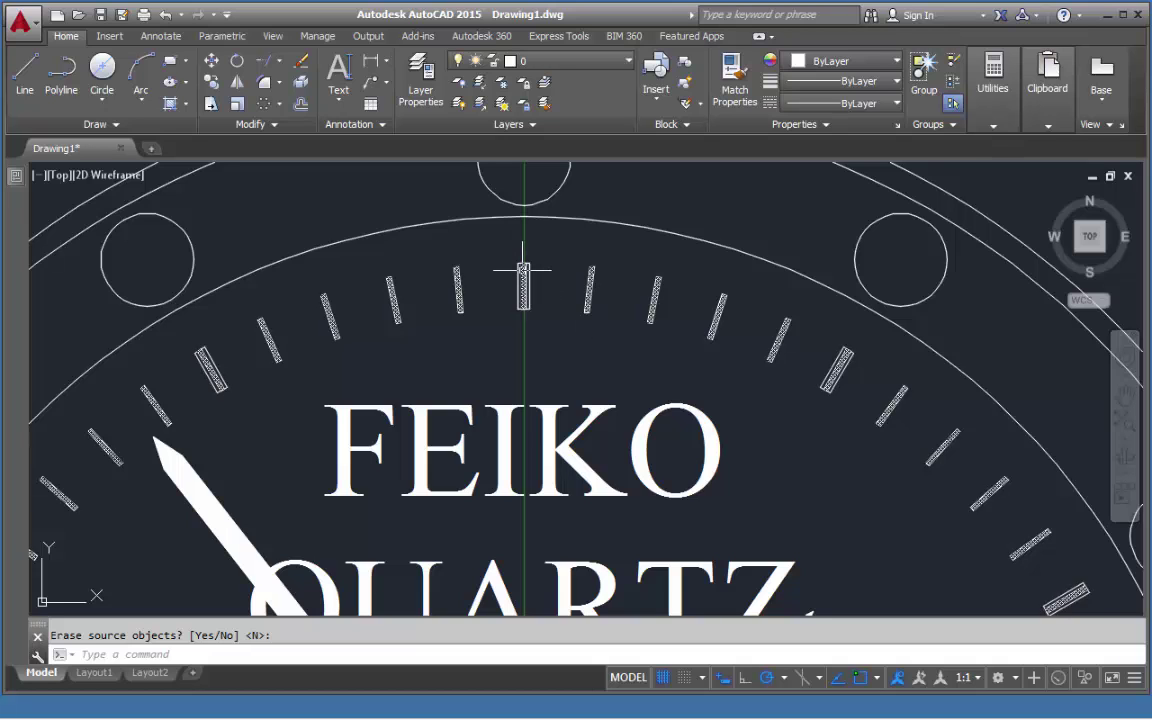
pyautogui.scroll(-5, 537, 275)
pyautogui.moveTo(561, 343); pyautogui.dragTo(545, 297, button='middle')
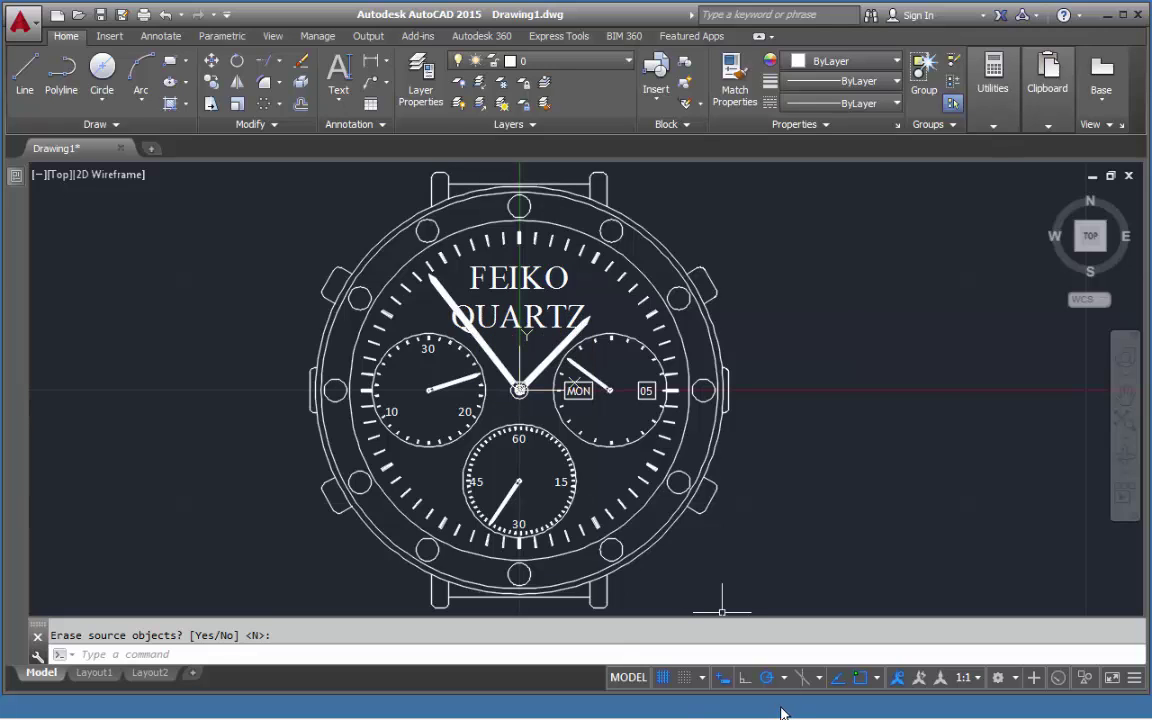
pyautogui.click(444, 712)
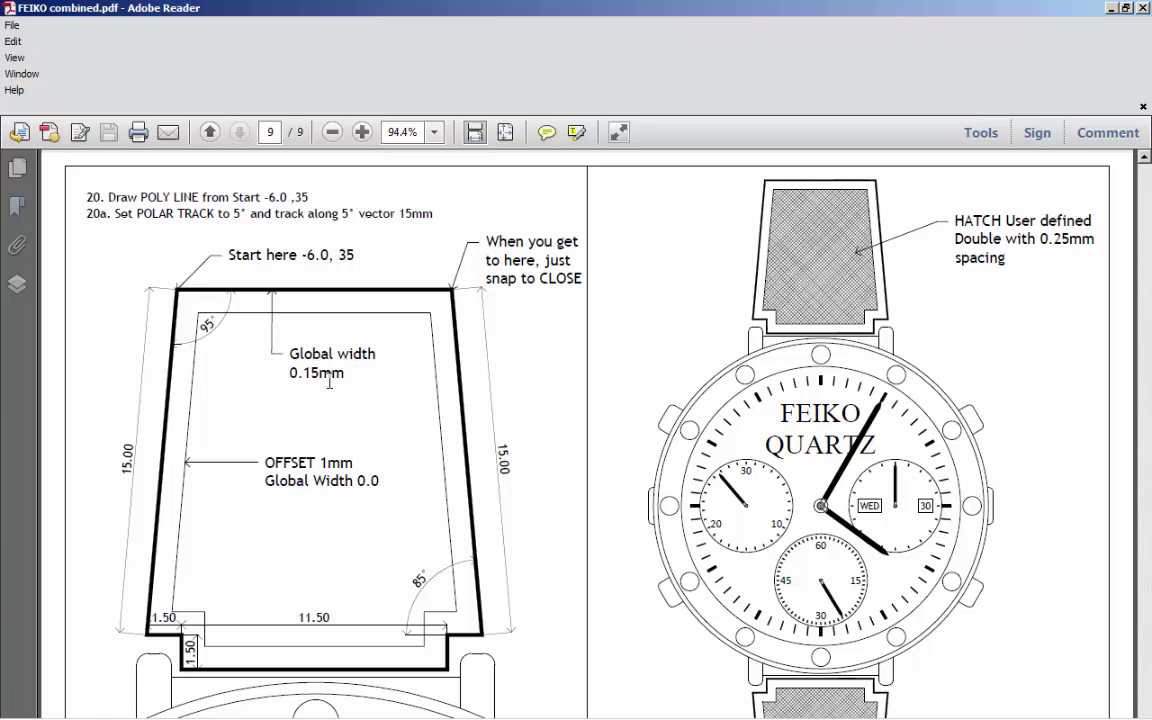
pyautogui.hotkey('alt', 'Tab')
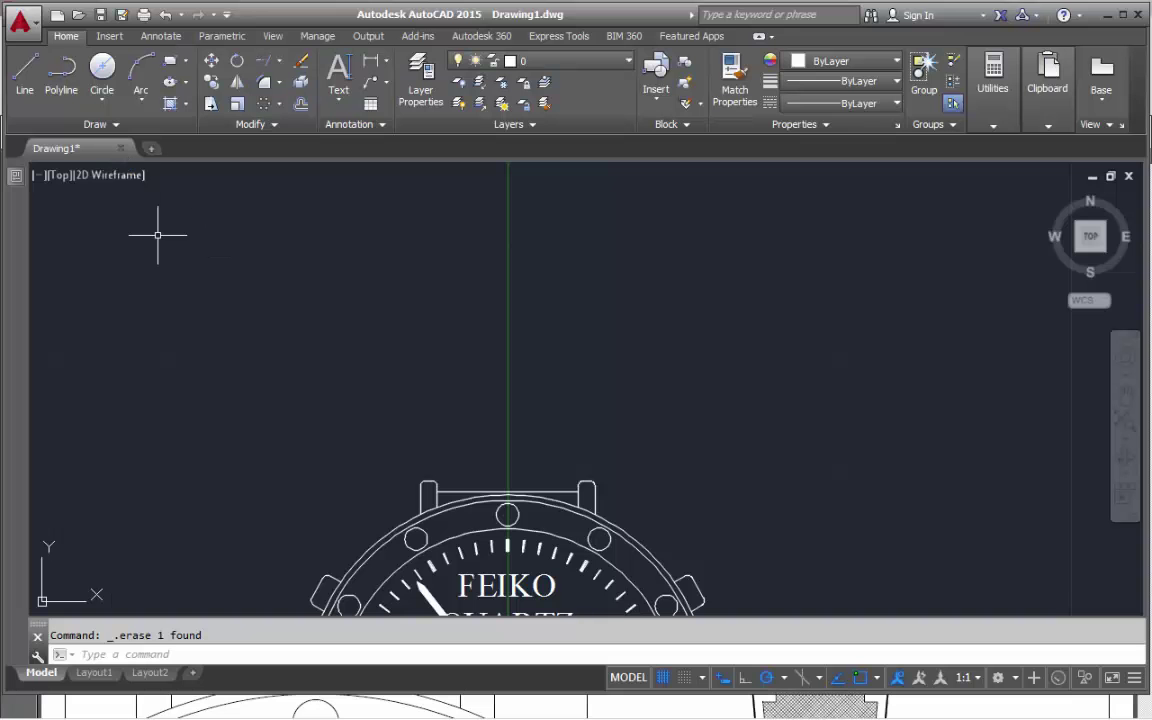
pyautogui.click(61, 78)
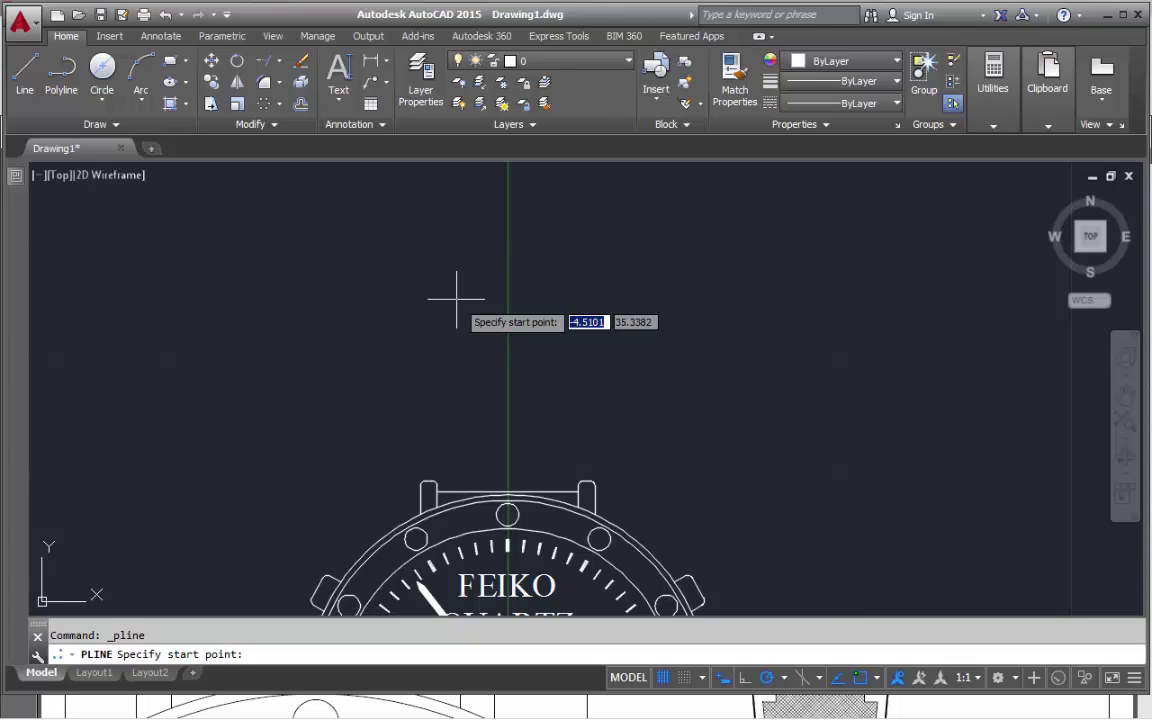
pyautogui.write('-6')
pyautogui.press('Tab')
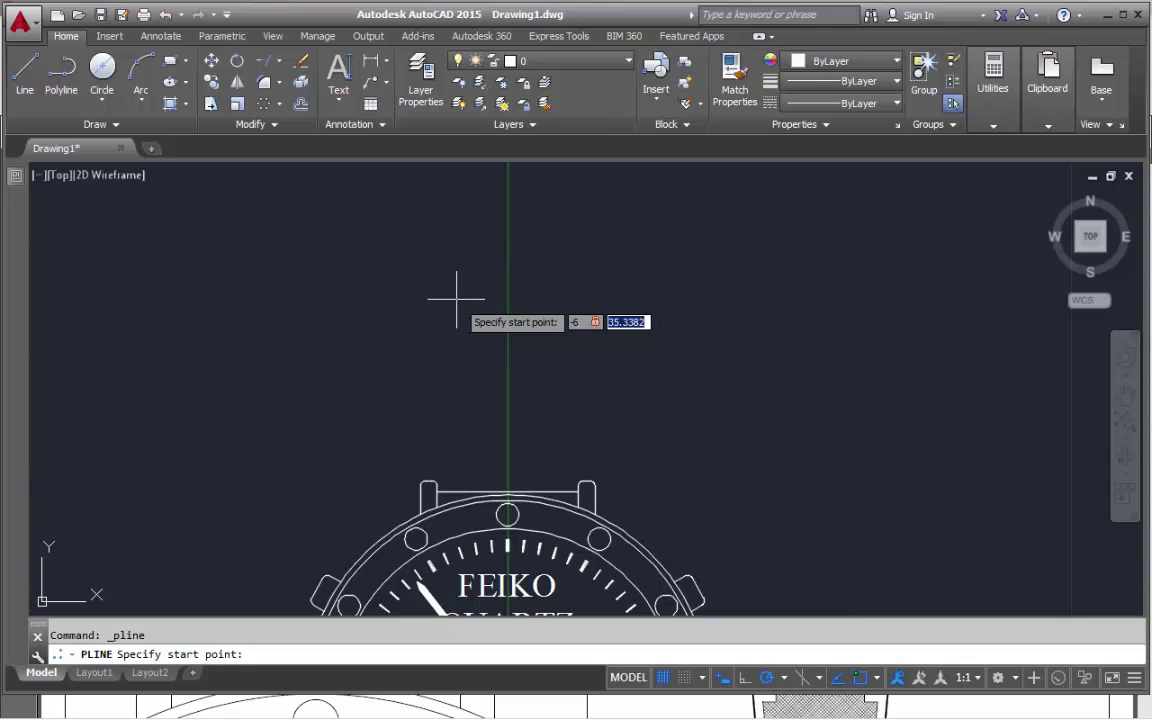
pyautogui.press('BackSpace')
pyautogui.write('35')
pyautogui.press('Return')
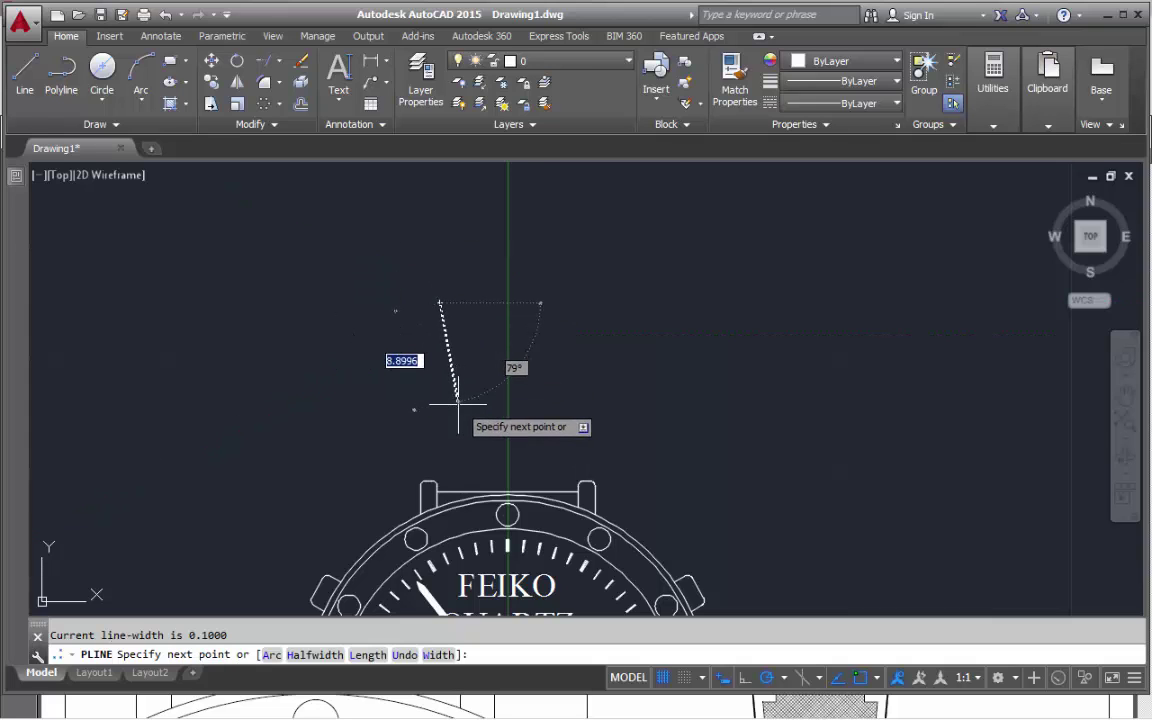
pyautogui.click(785, 679)
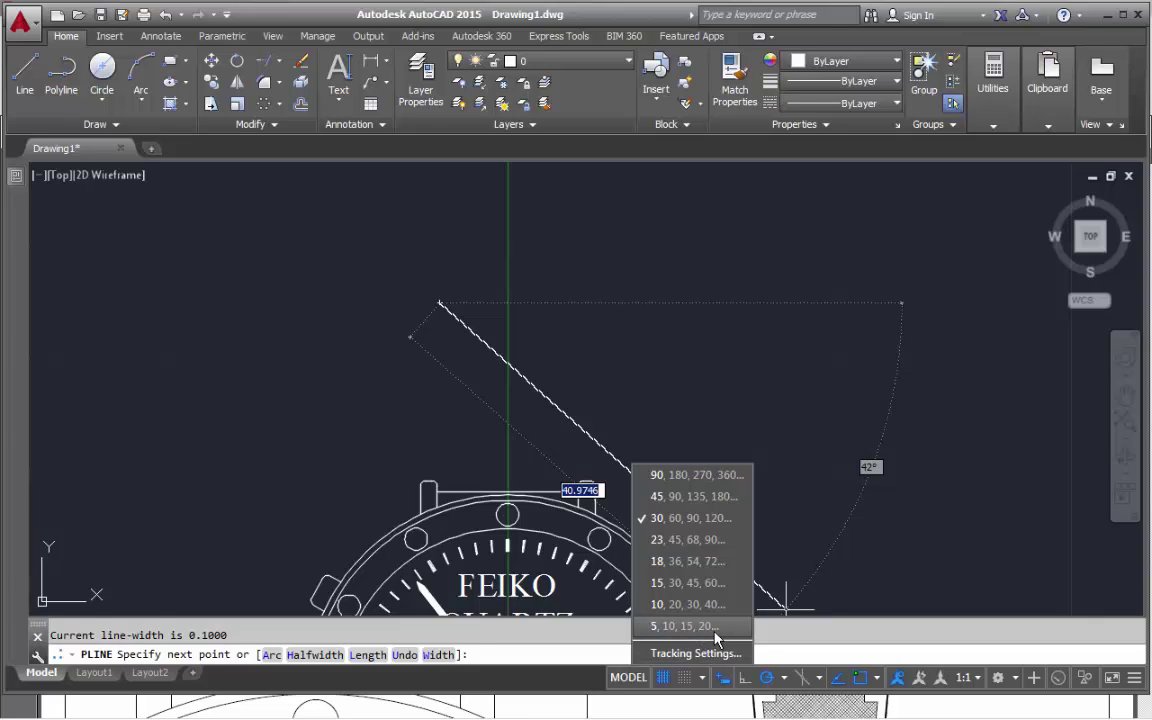
pyautogui.press('Escape')
pyautogui.click(211, 297)
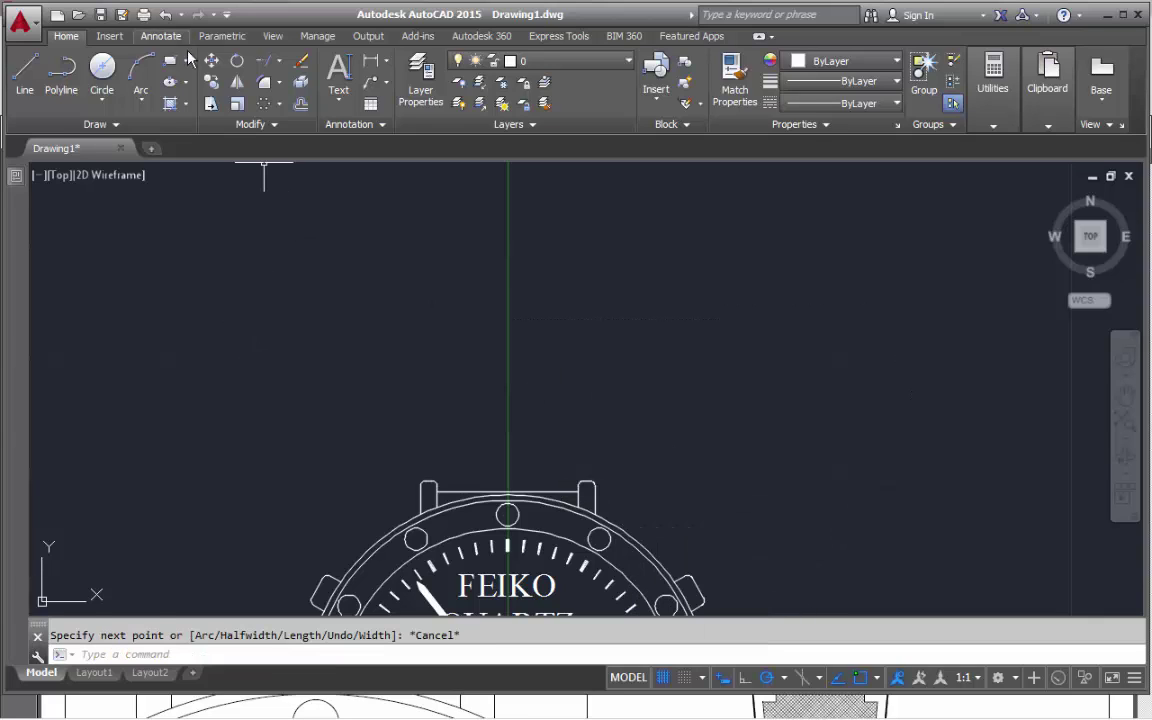
# Step: Start the strap polyline at -6,35 and draw its first segment 15 mm long, downward at 95°
pyautogui.click(65, 68)
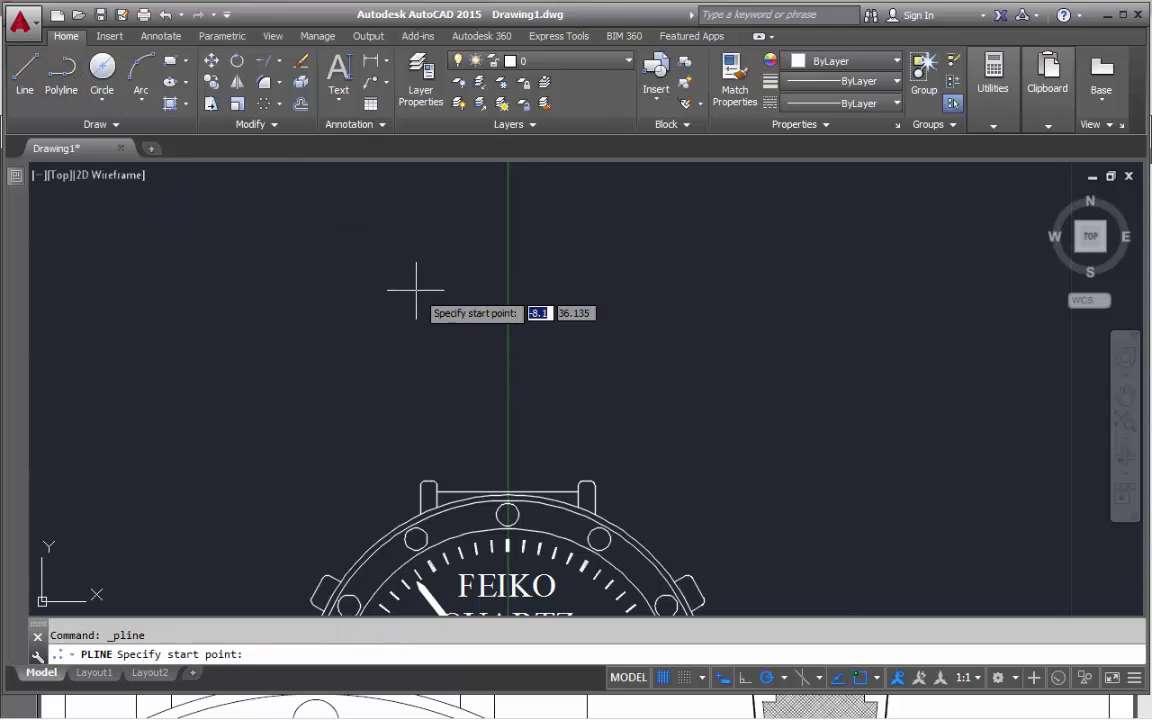
pyautogui.write('-6')
pyautogui.press('Tab')
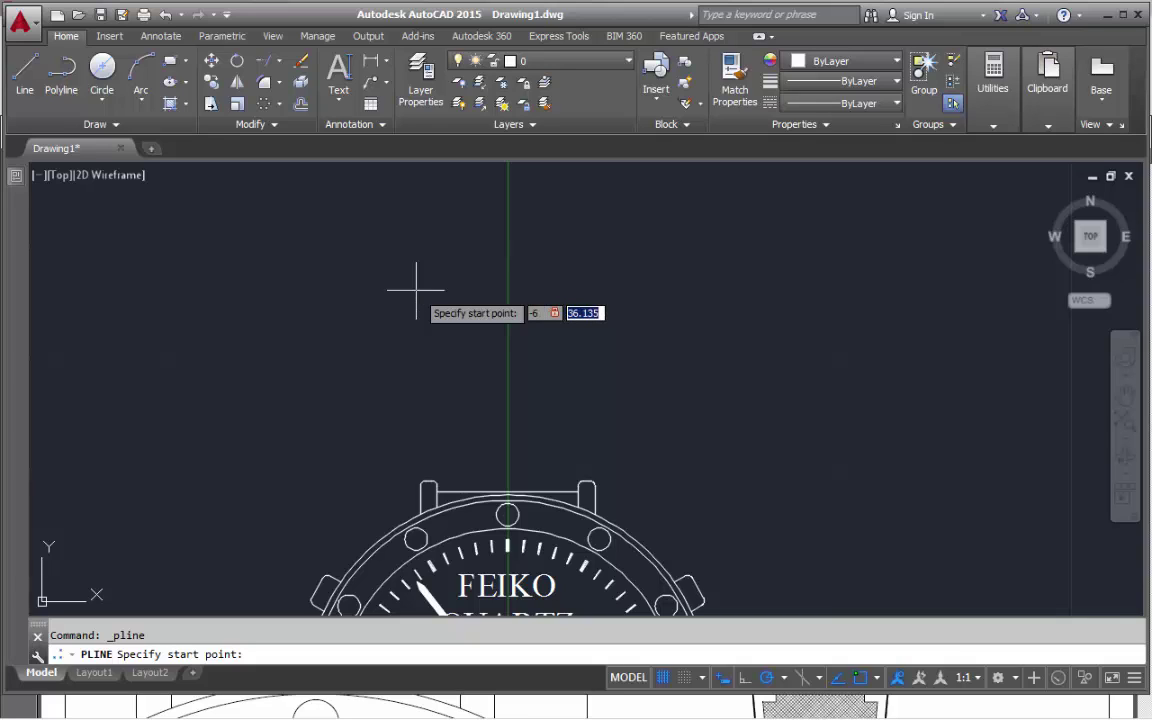
pyautogui.write('35')
pyautogui.press('Return')
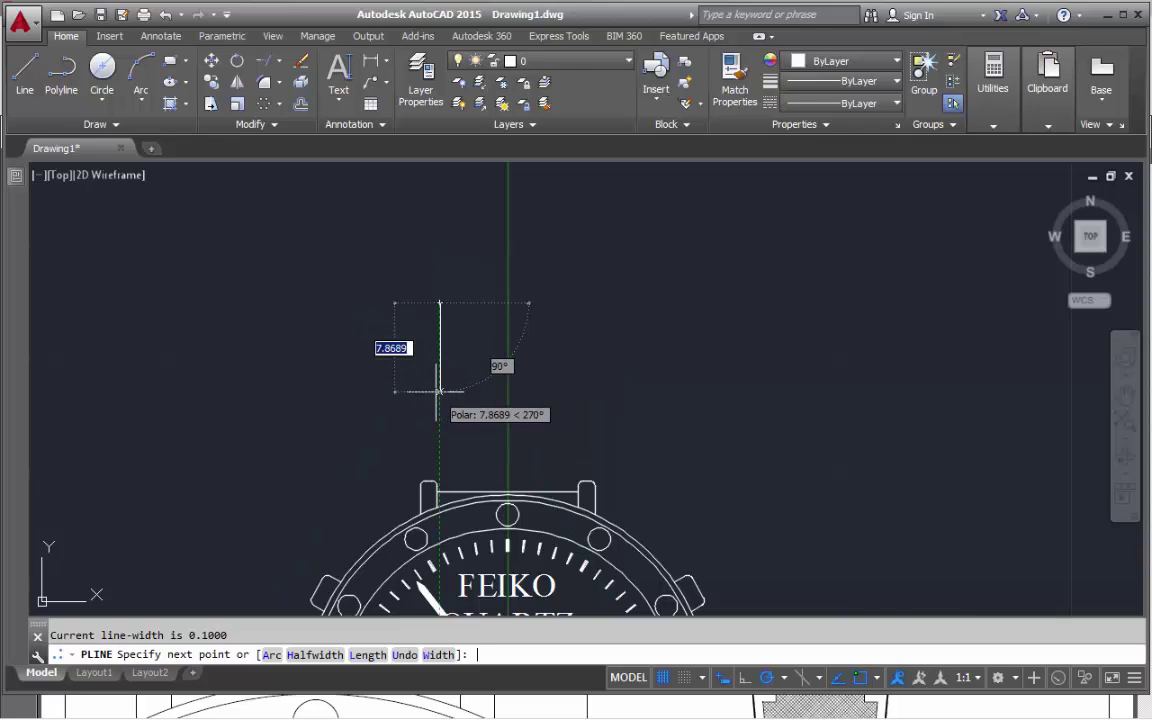
pyautogui.press('Tab')
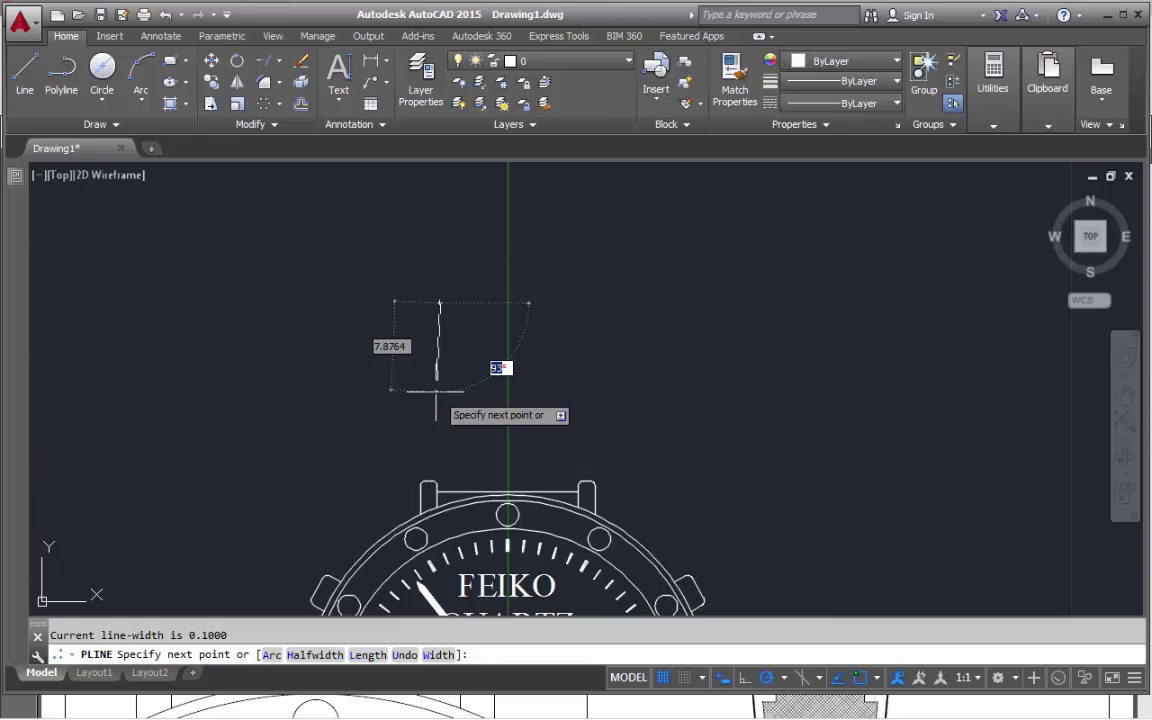
pyautogui.write('95')
pyautogui.press('Tab')
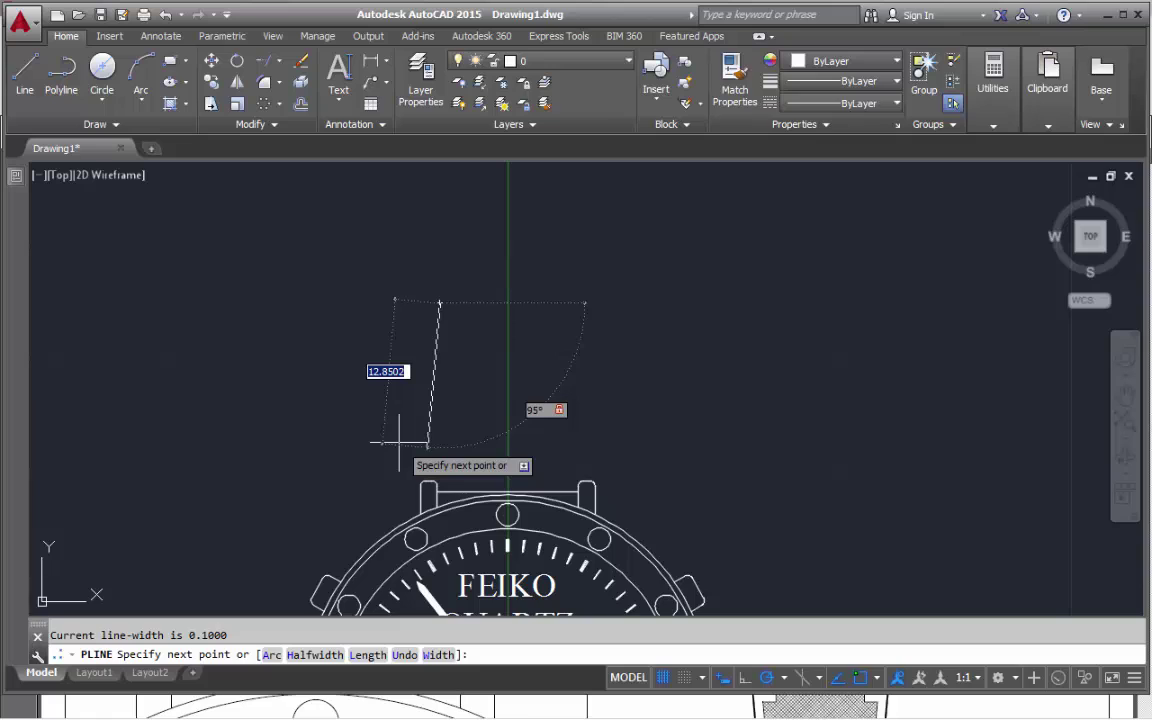
pyautogui.write('15')
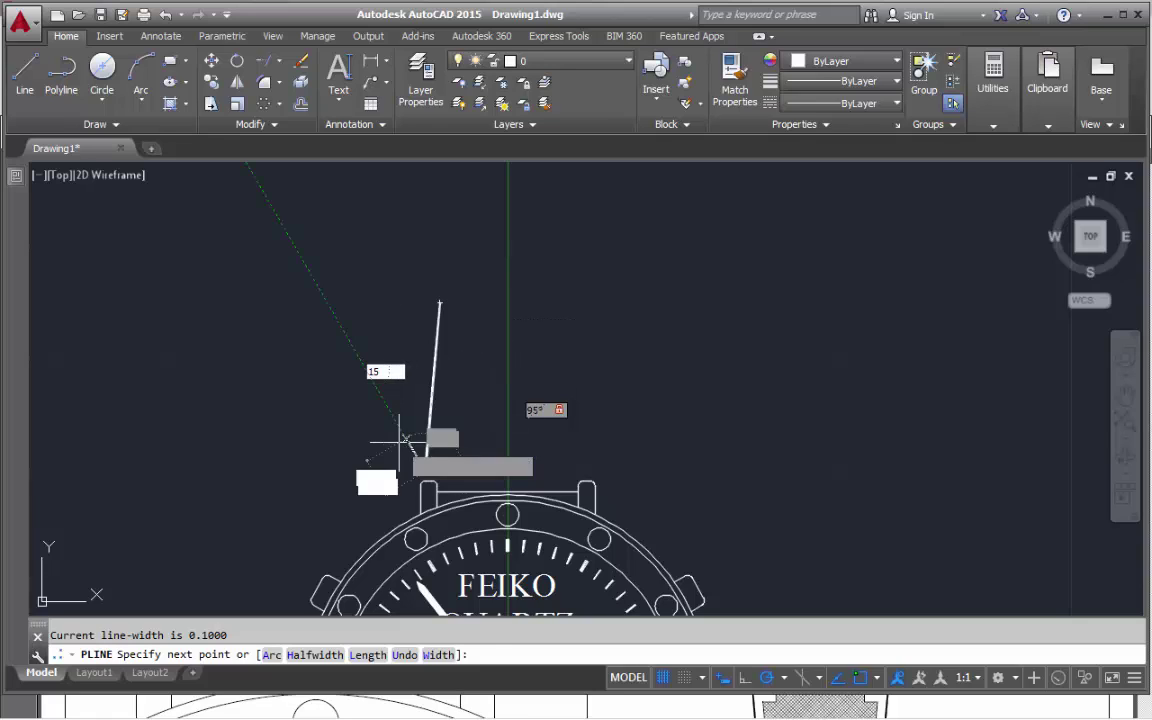
pyautogui.press('Return')
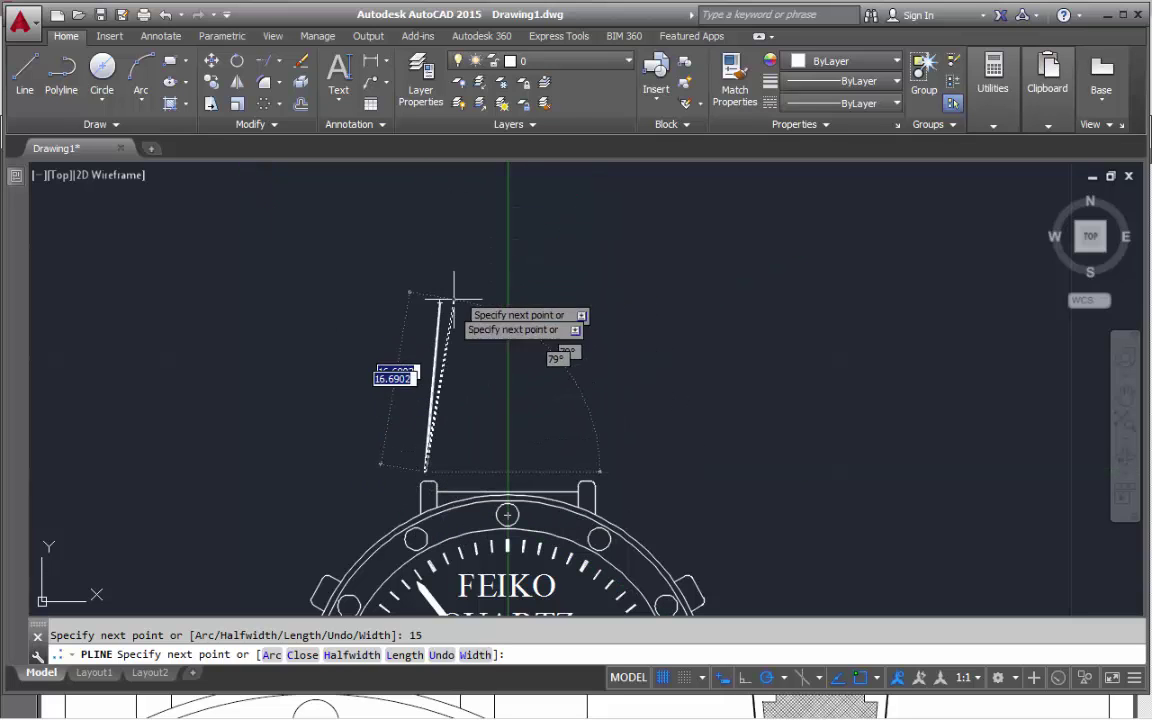
# Step: Continue the strap polyline with a 1.5 mm horizontal segment to the right, using the relative point 1.5,0
pyautogui.moveTo(448, 470); pyautogui.dragTo(442, 355, button='middle')
pyautogui.scroll(4, 440, 357)
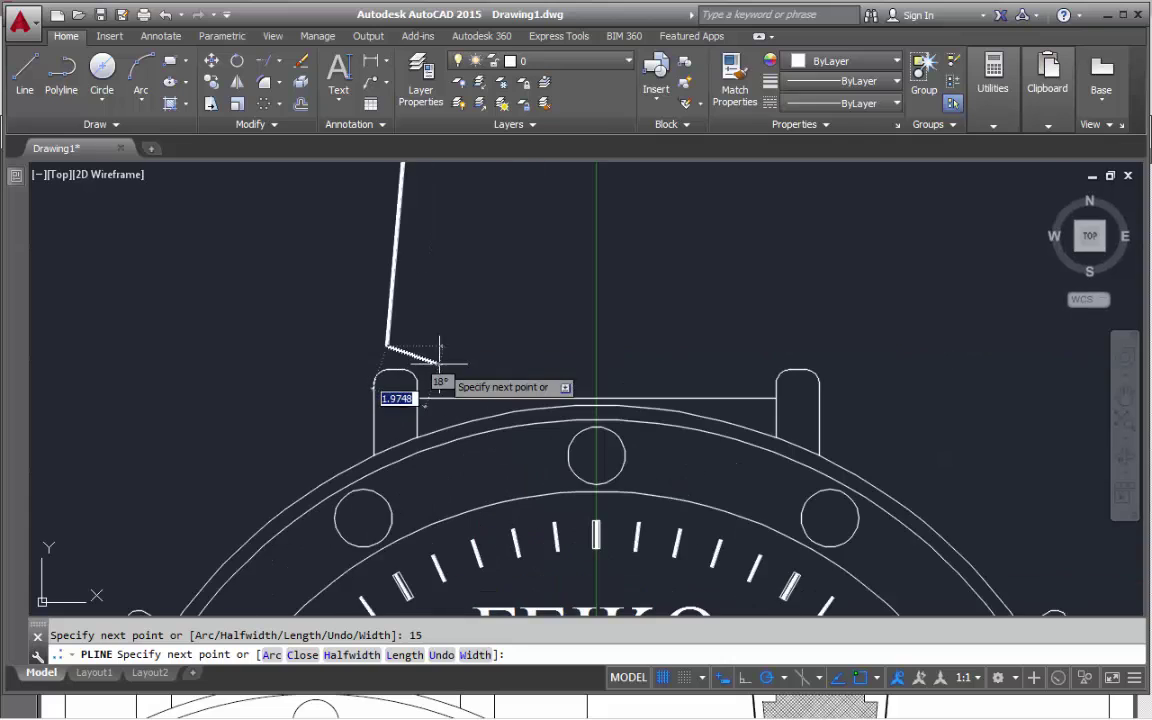
pyautogui.scroll(2, 440, 350)
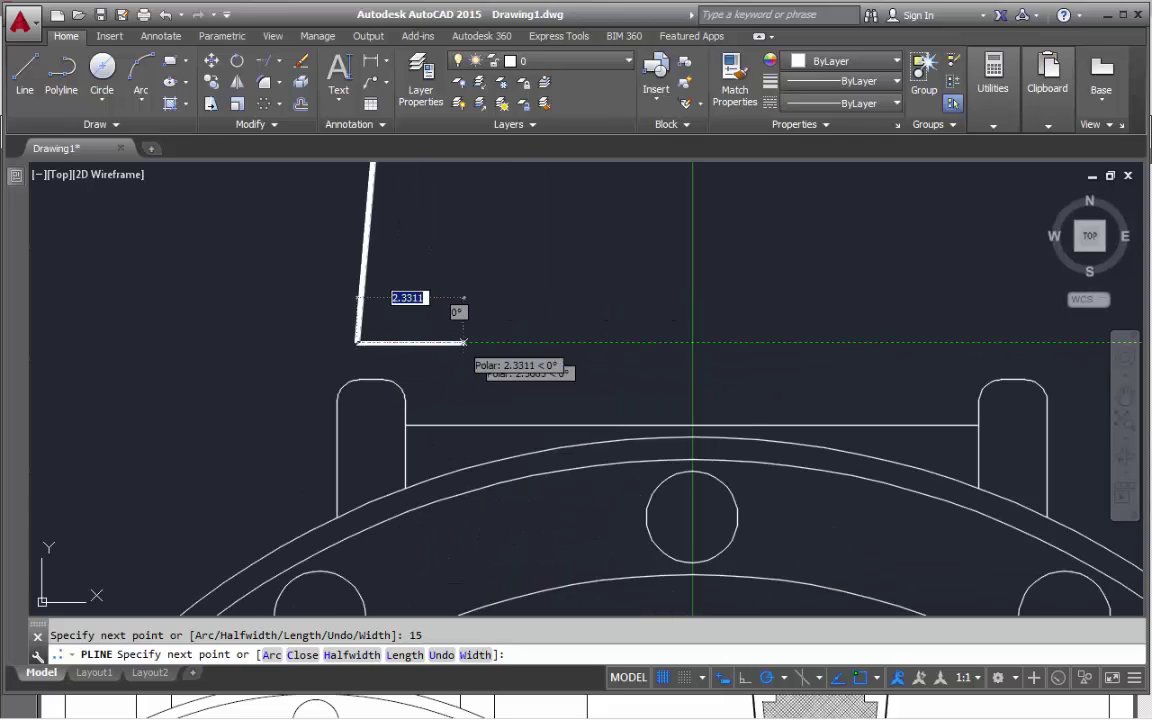
pyautogui.write('1,.')
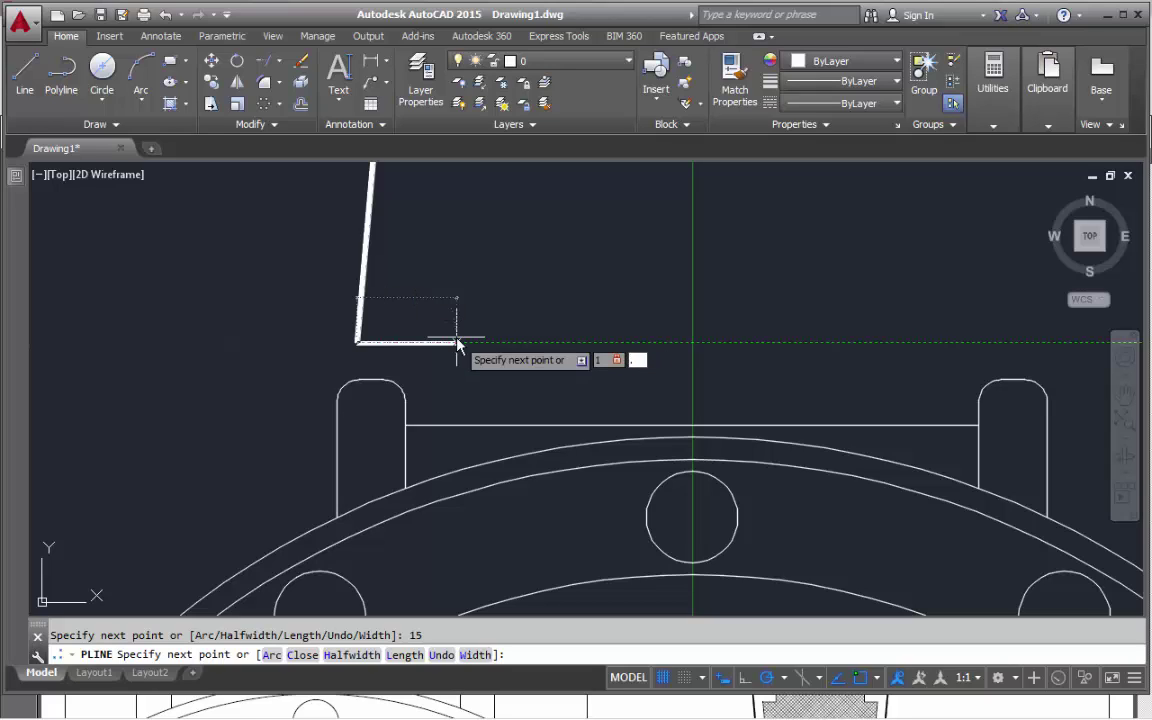
pyautogui.write('5')
pyautogui.press('Tab')
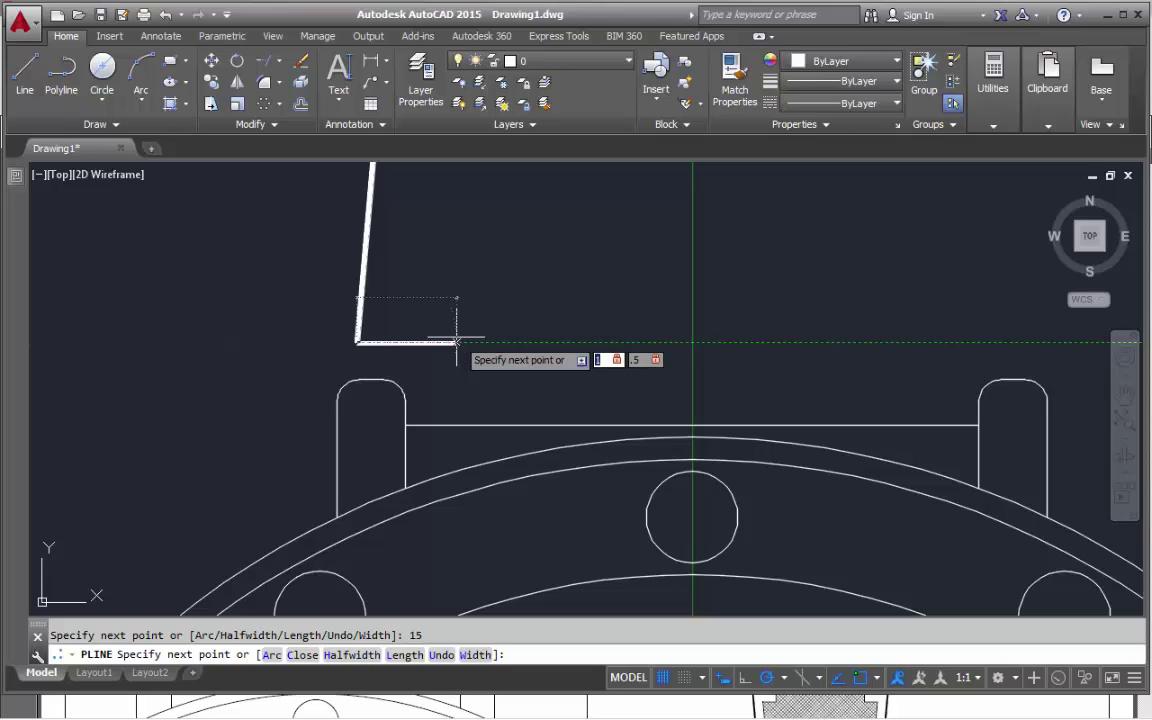
pyautogui.write('1.5')
pyautogui.press('Tab')
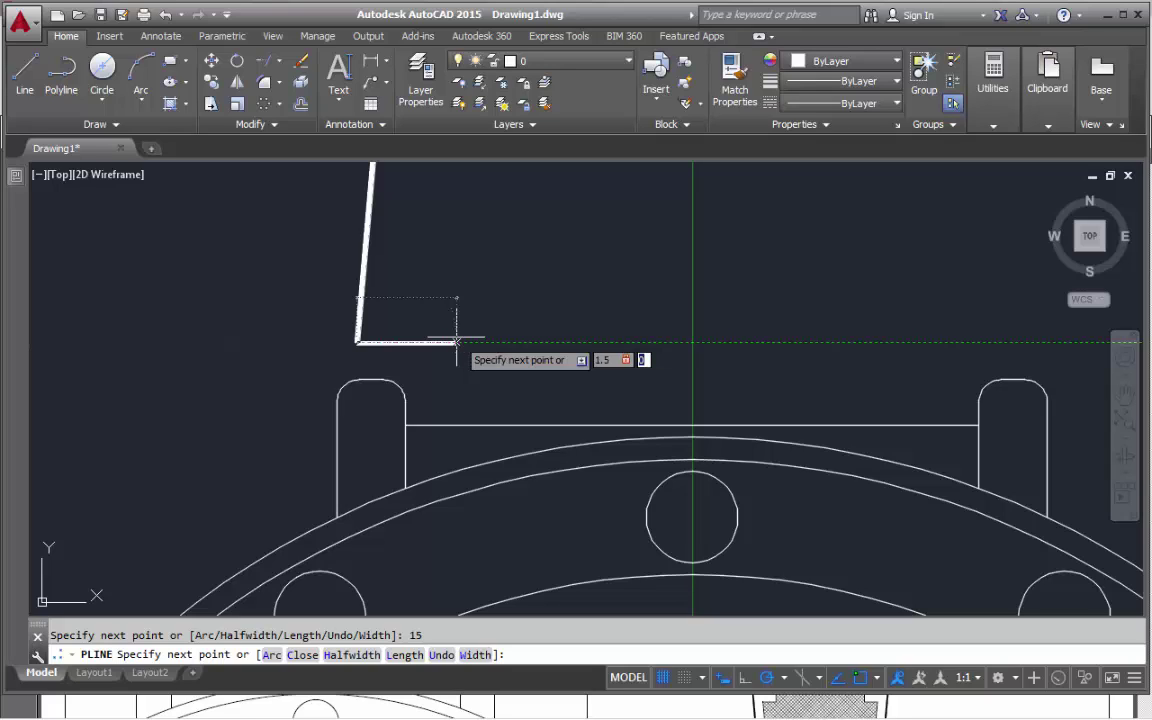
pyautogui.write('0')
pyautogui.press('Return')
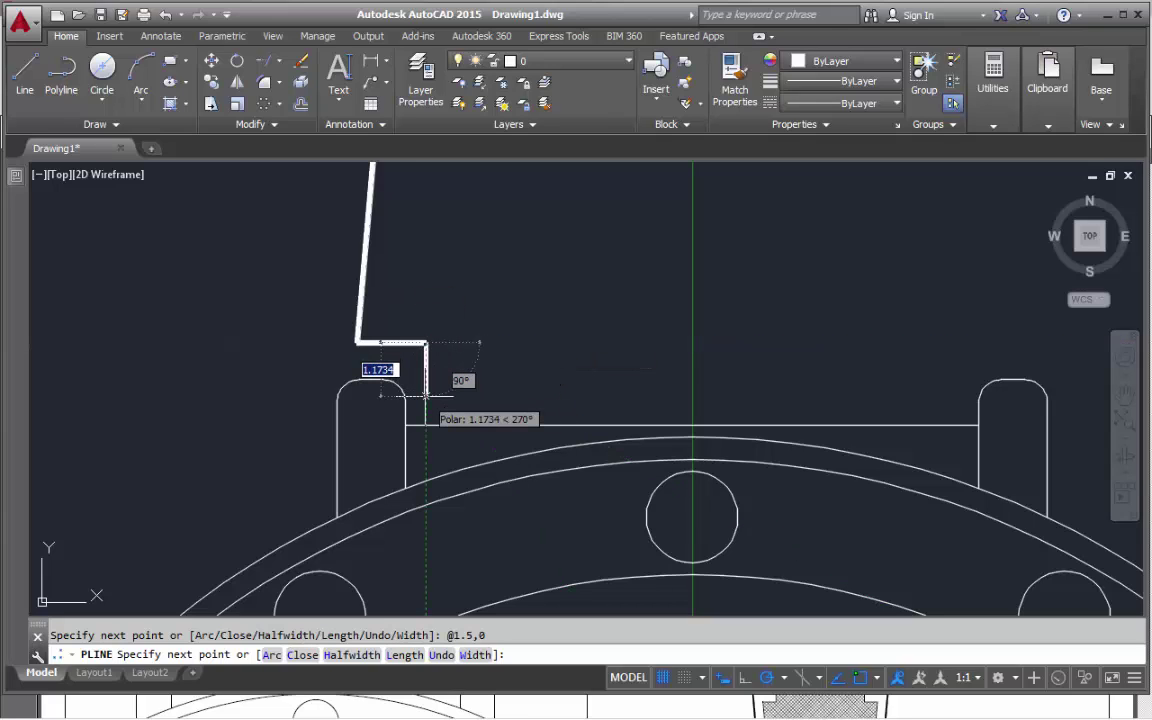
# Step: Add a 1.5 mm segment straight down and an 11.5 mm segment to the right along the strap's lower edge
pyautogui.write('1.5')
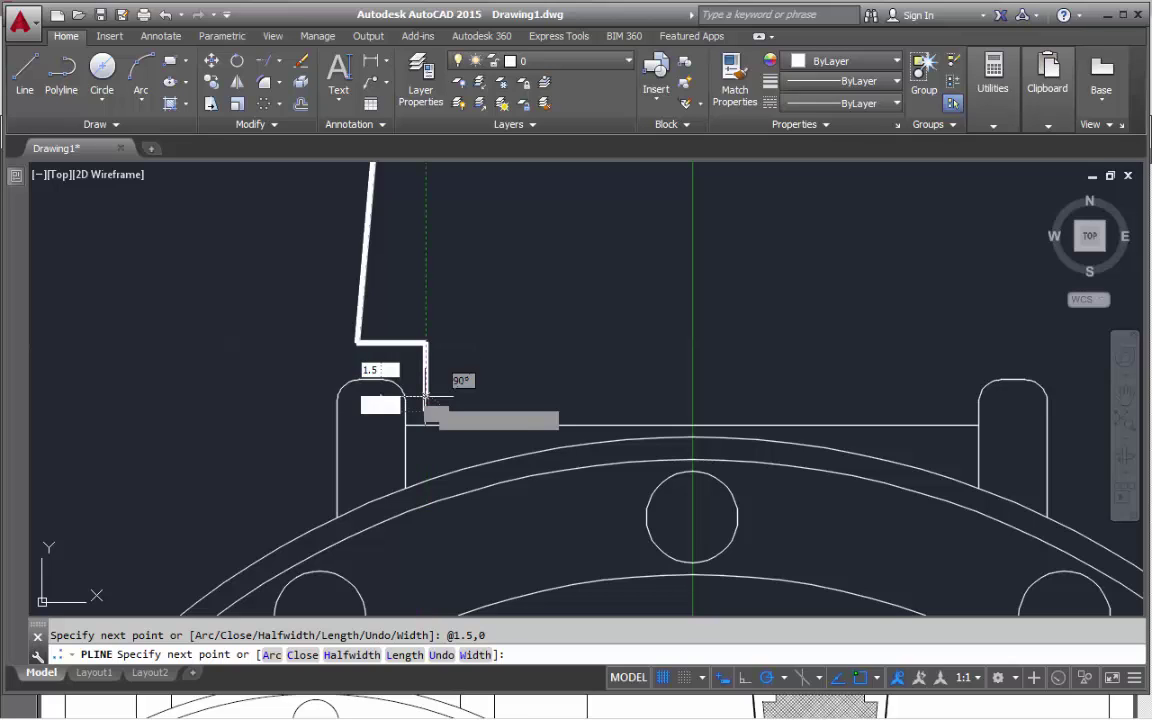
pyautogui.press('Return')
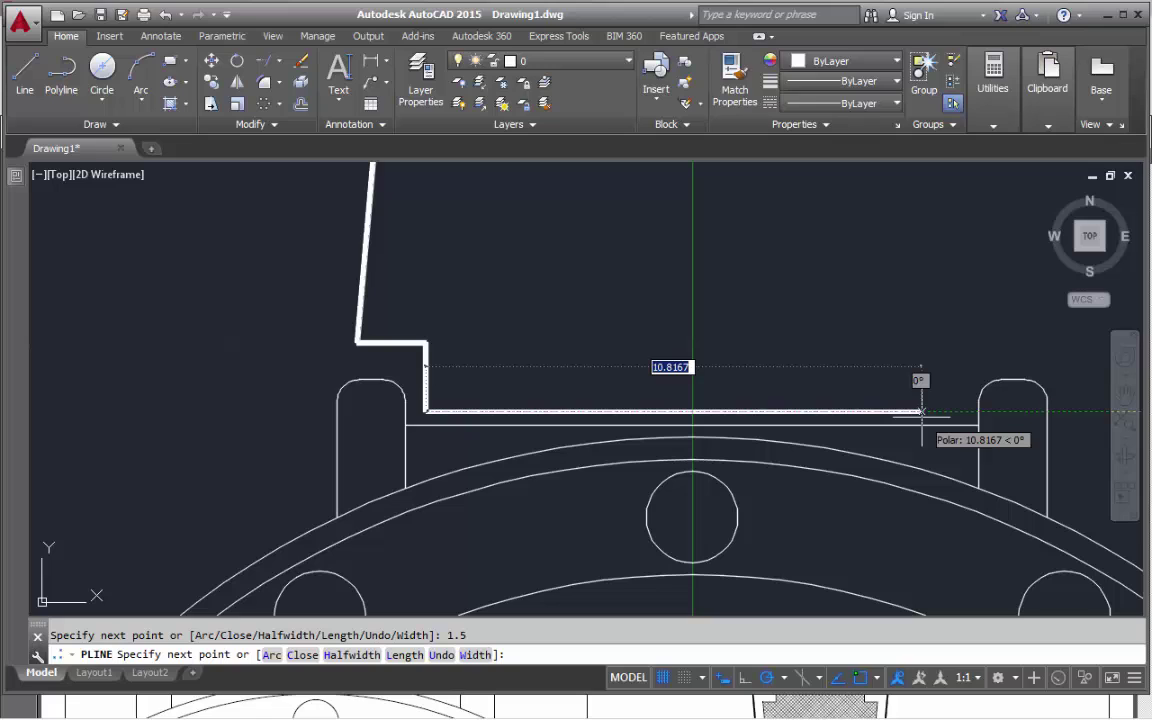
pyautogui.write('11.')
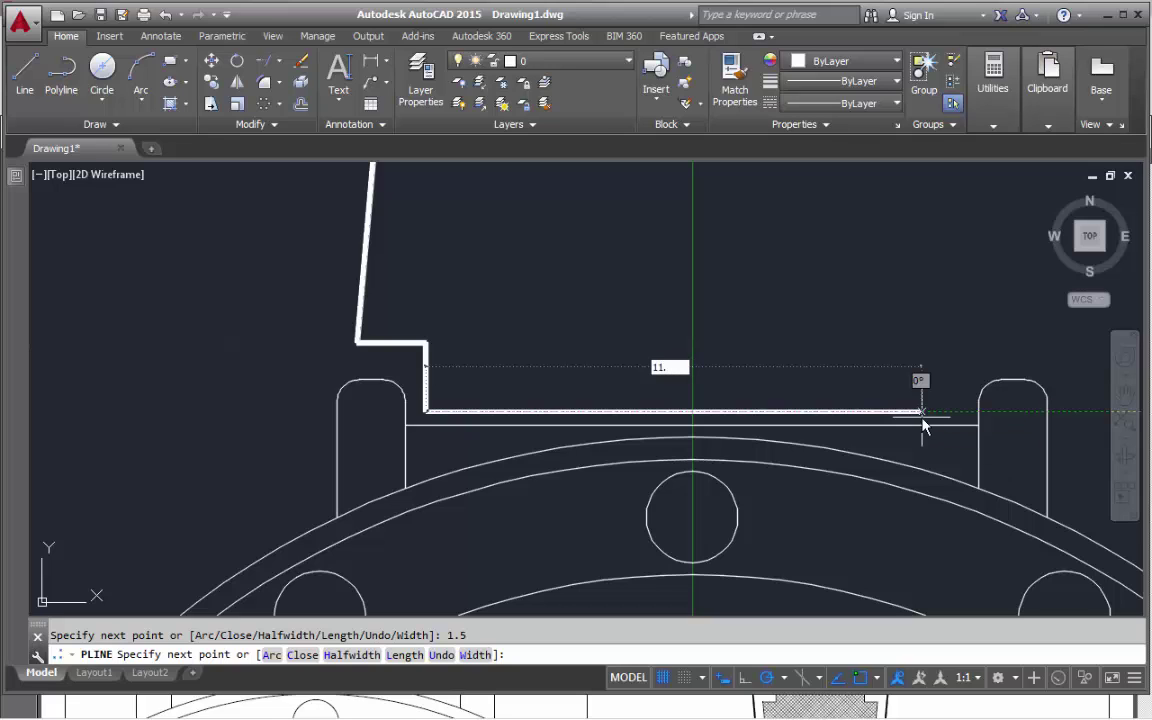
pyautogui.write('5')
pyautogui.press('Return')
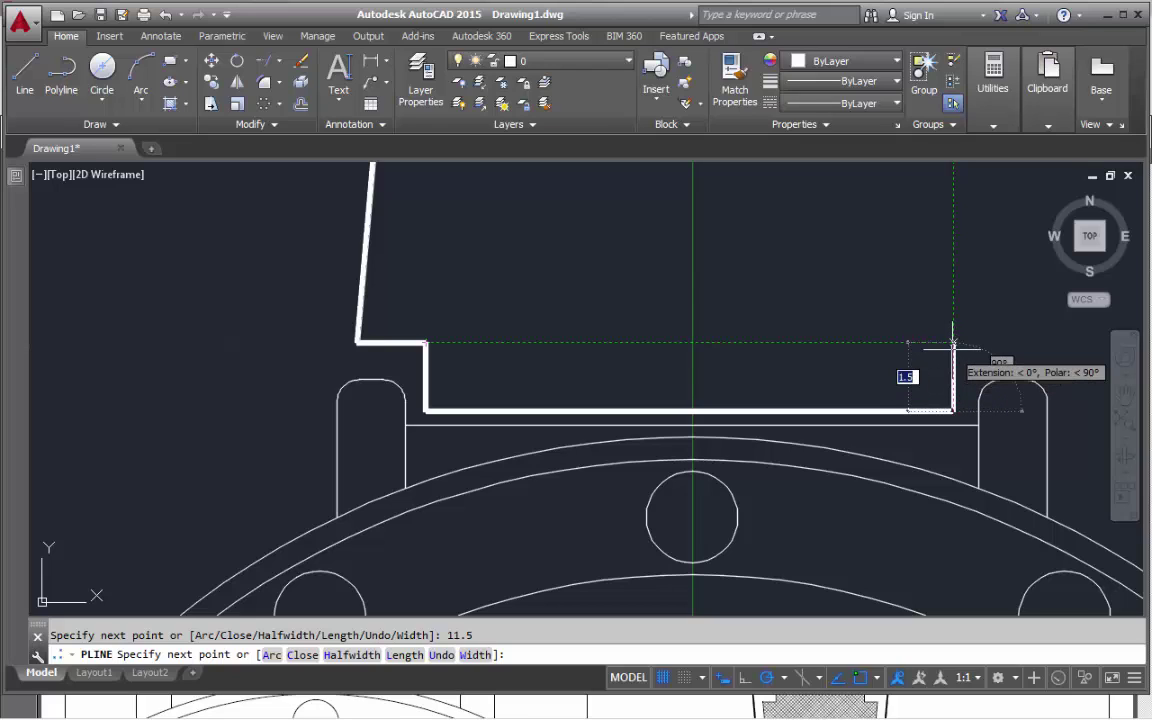
# Step: Draw the right-hand notch with a segment up to the left notch's level and a 1.5 mm segment to the right
pyautogui.click(953, 342)
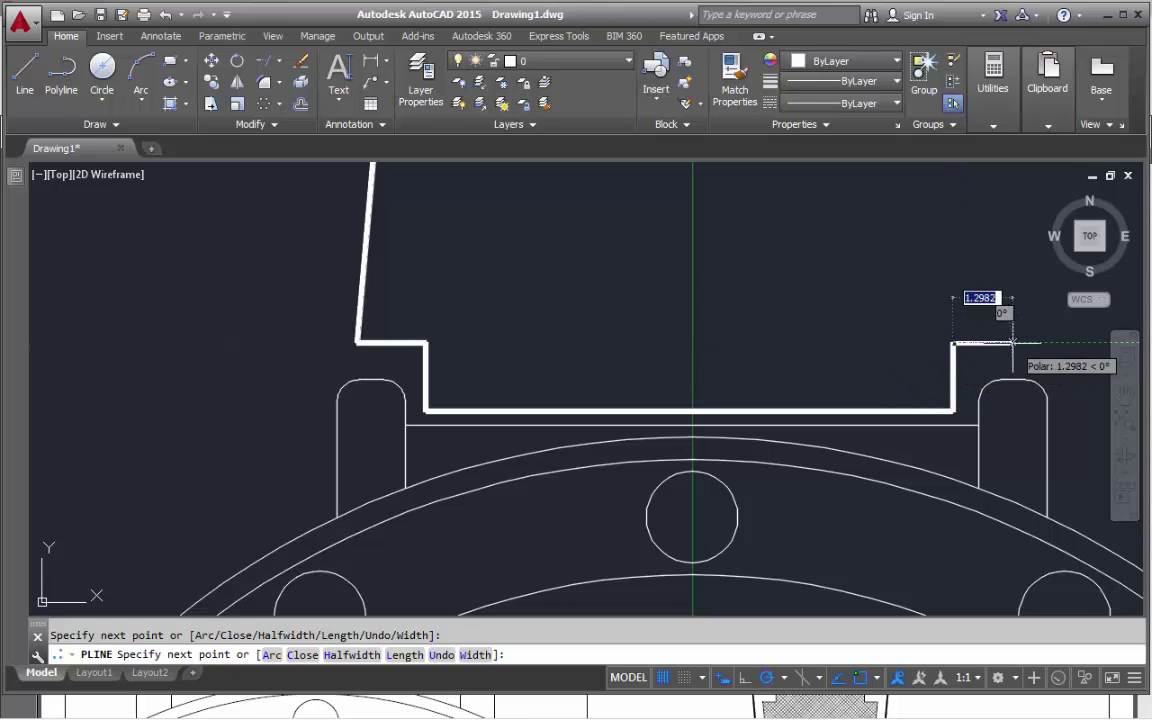
pyautogui.write('1.5')
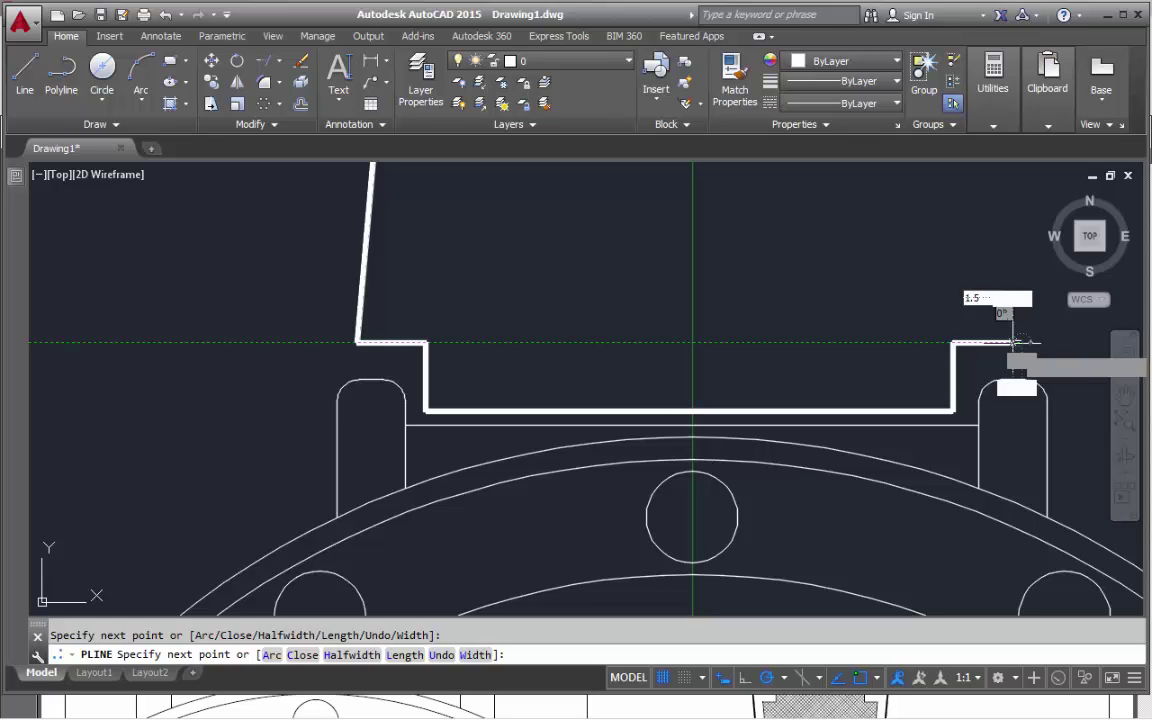
pyautogui.press('Return')
# Step: Draw the strap's right side 15 mm long, upward at 95°, and close the polyline
pyautogui.scroll(5, 985, 335)
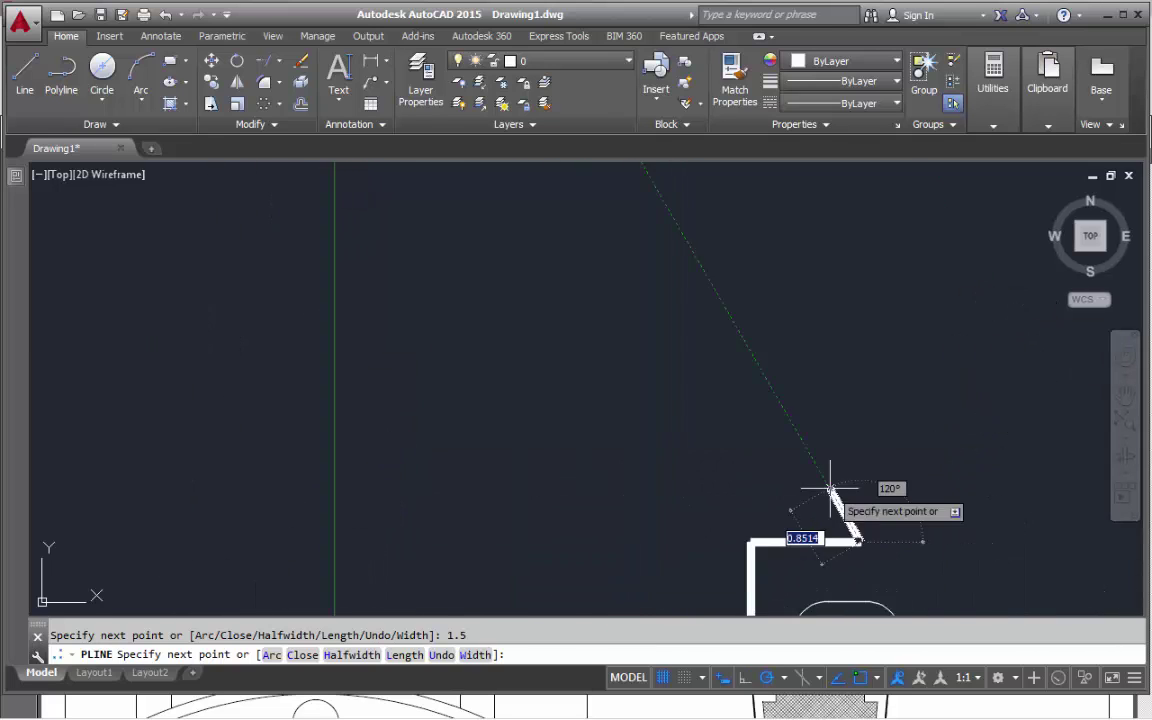
pyautogui.scroll(-6, 829, 486)
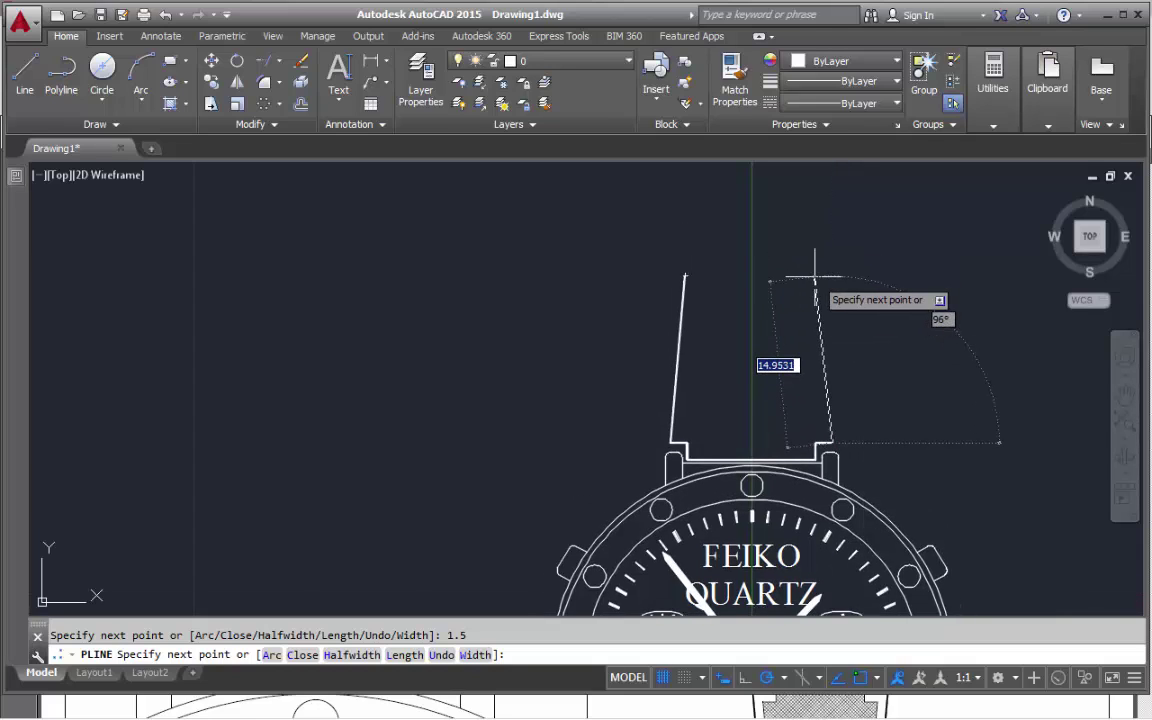
pyautogui.press('Tab')
pyautogui.write('95')
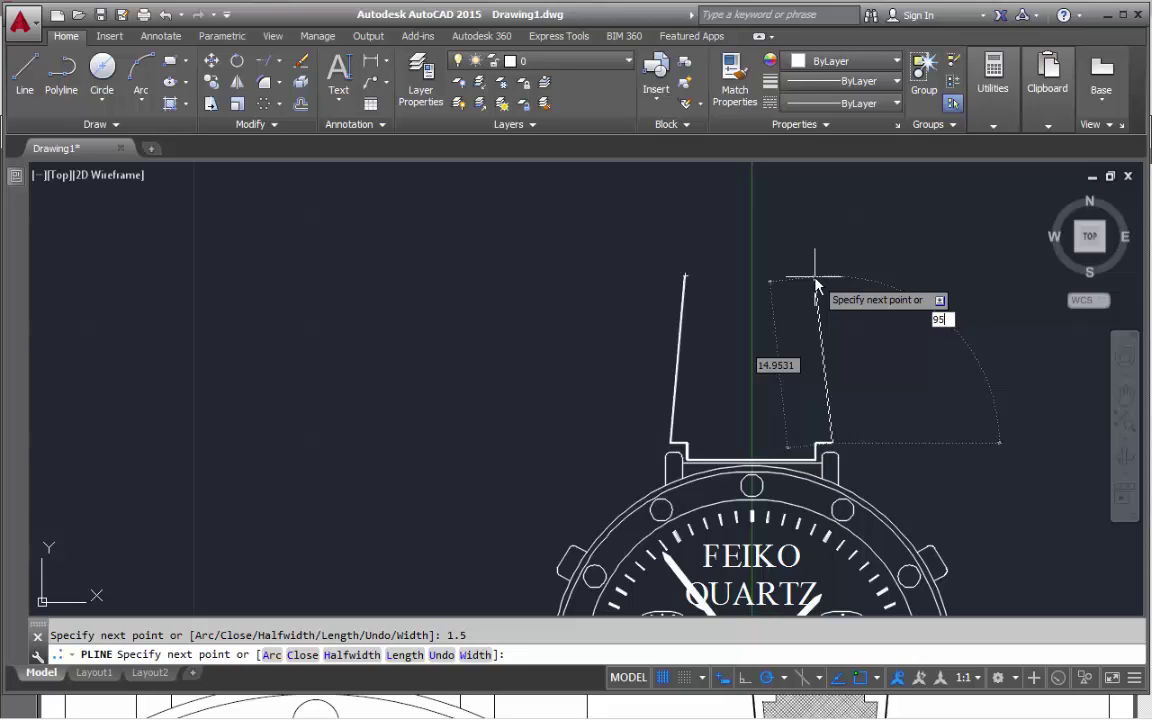
pyautogui.press('Tab')
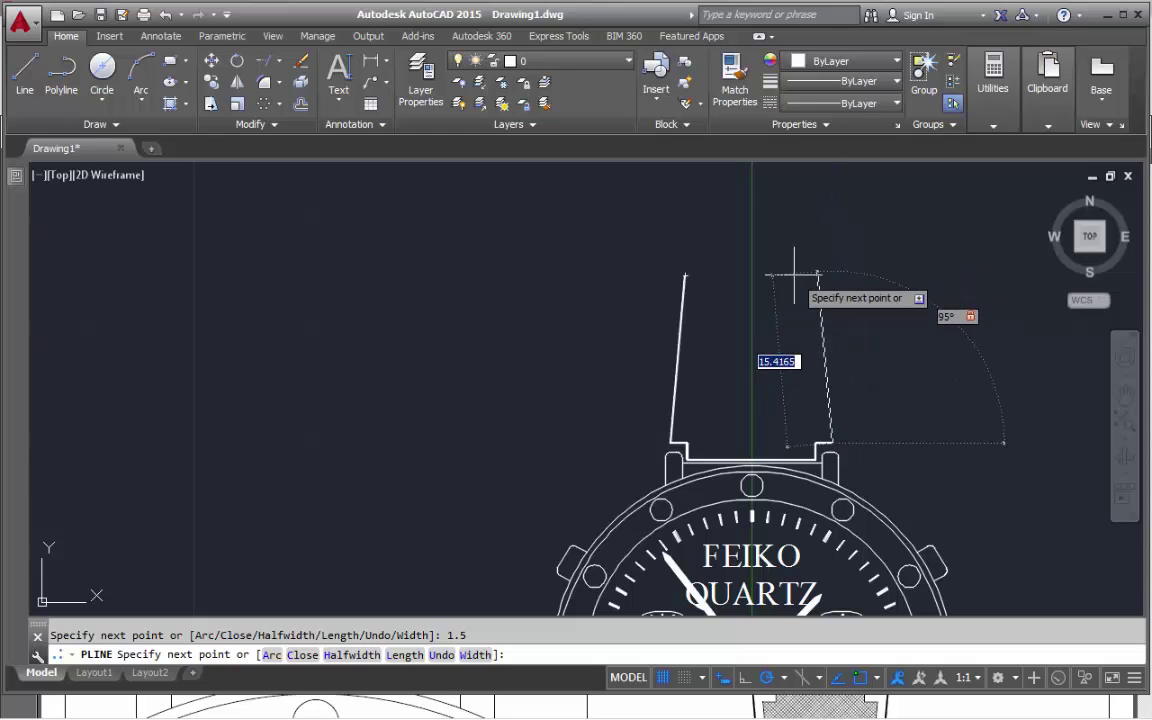
pyautogui.write('15')
pyautogui.press('Return')
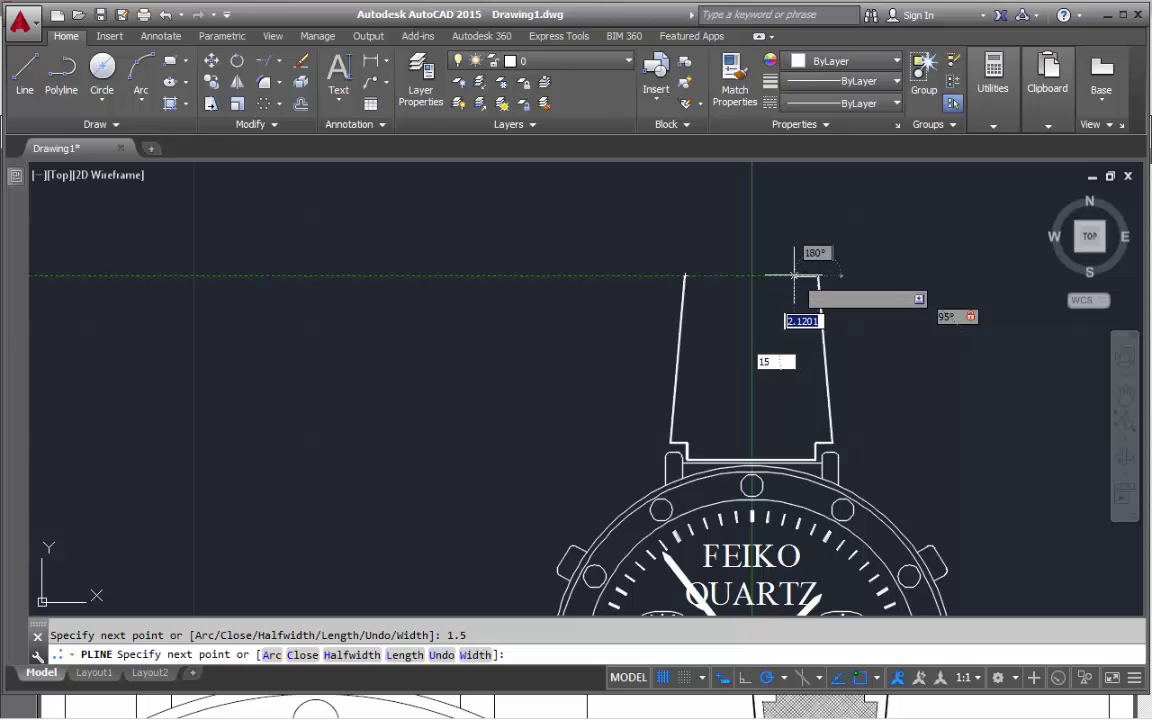
pyautogui.write('c')
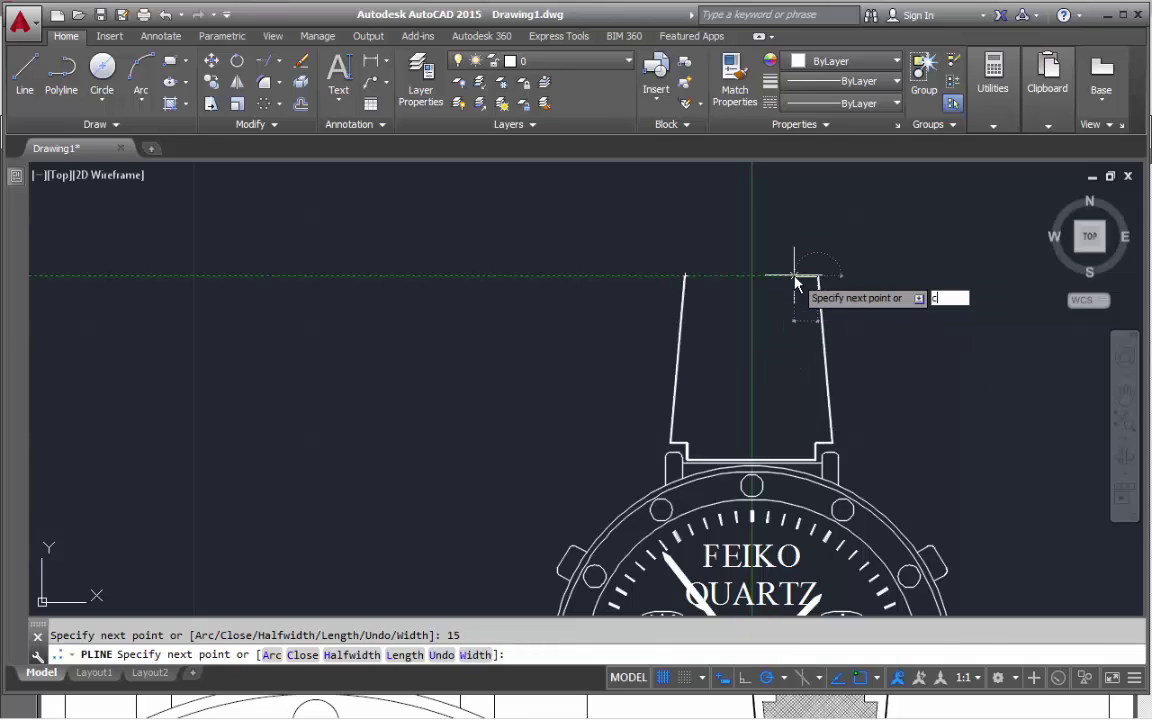
pyautogui.press('Return')
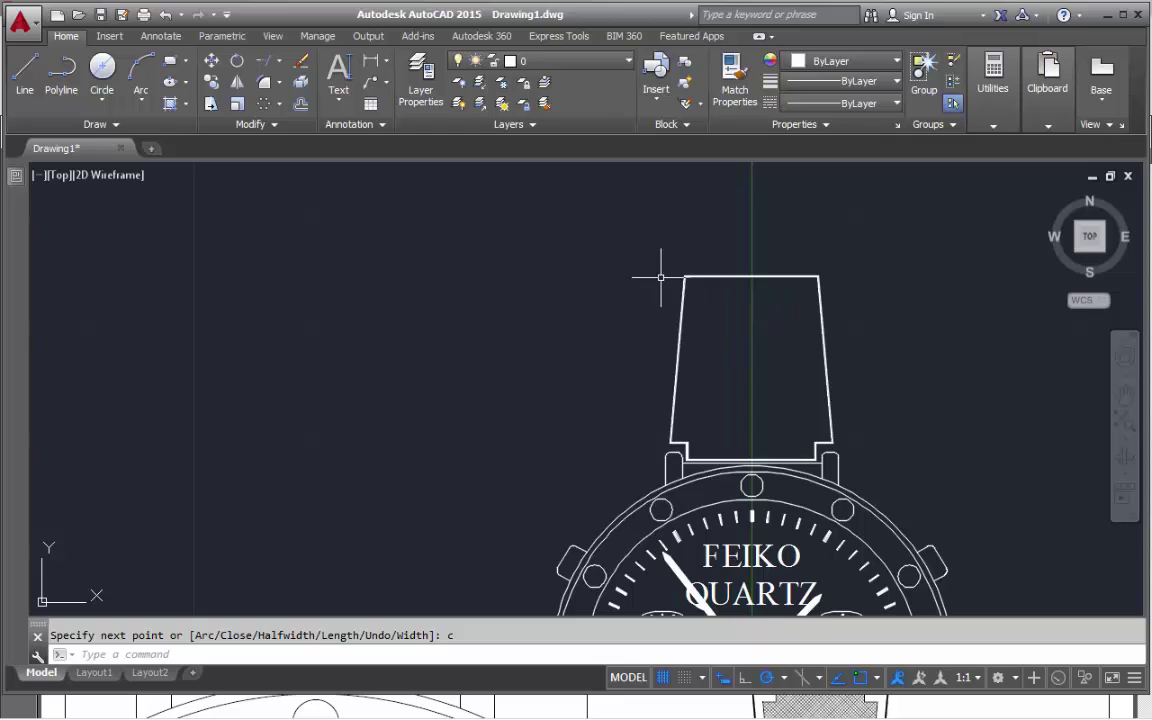
# Step: Set the strap outline polyline's global width to 0.15 and deselect it
pyautogui.moveTo(733, 347); pyautogui.dragTo(707, 305, button='middle')
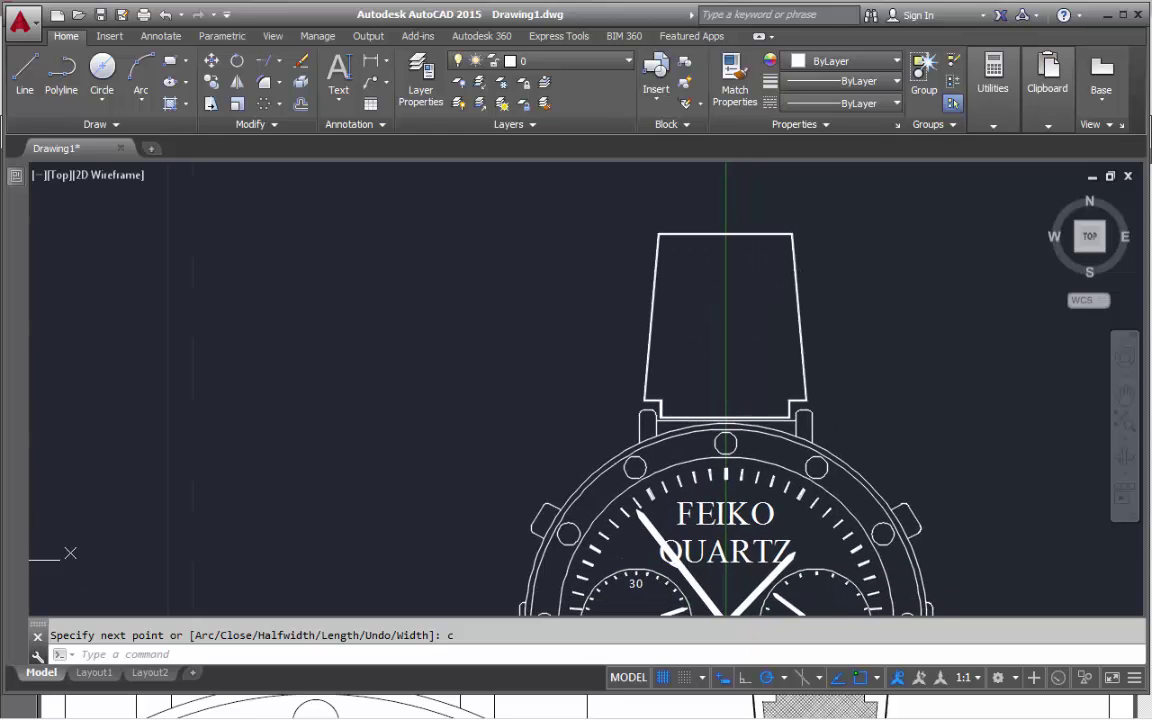
pyautogui.press('Return')
pyautogui.click(654, 299)
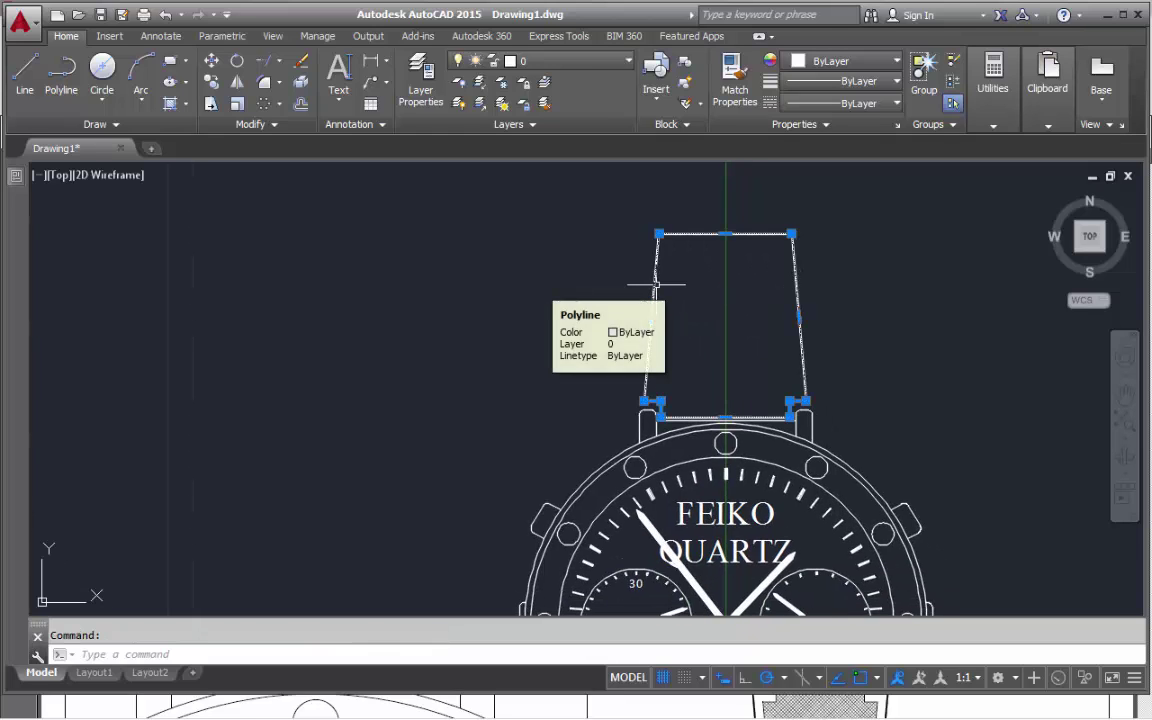
pyautogui.hotkey('ctrl', '1')
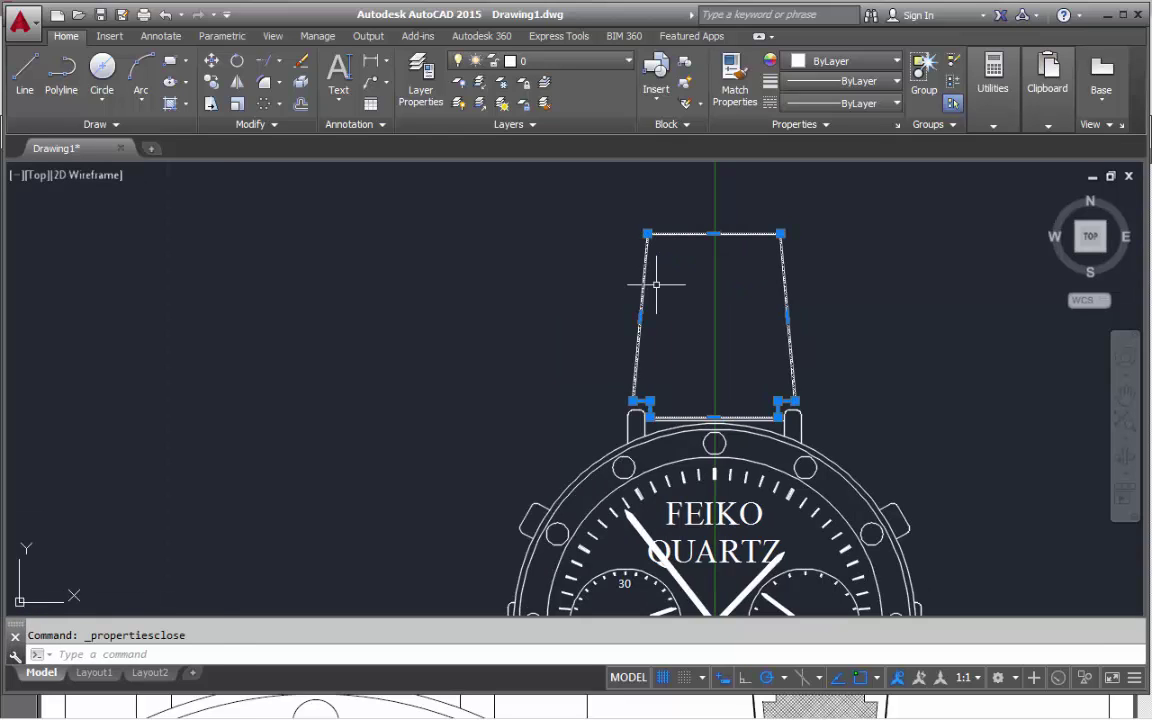
pyautogui.hotkey('ctrl', '1')
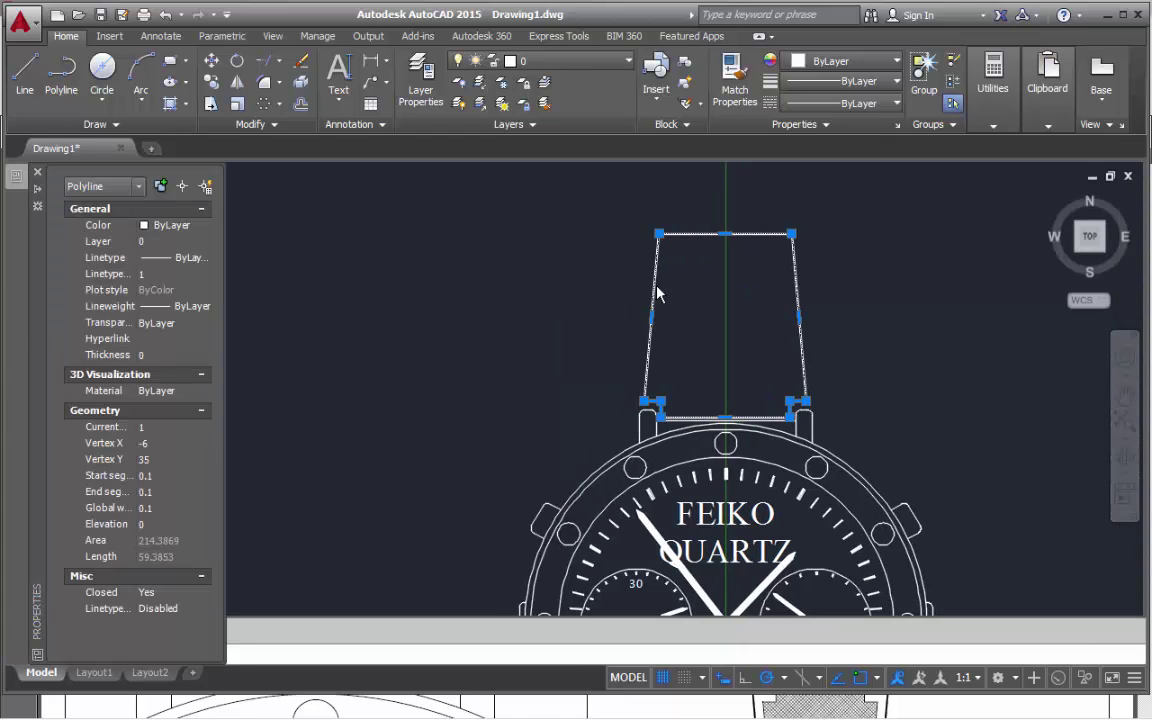
pyautogui.click(165, 508)
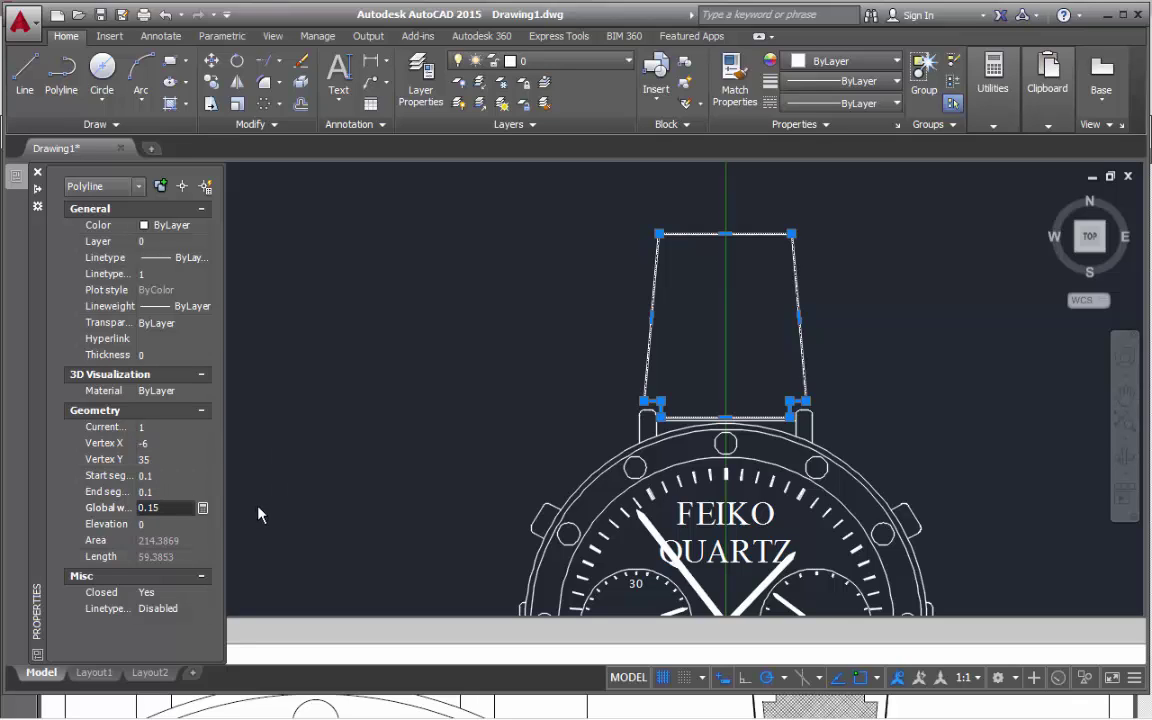
pyautogui.write('0.15')
pyautogui.press('Return')
pyautogui.hotkey('ctrl', '1')
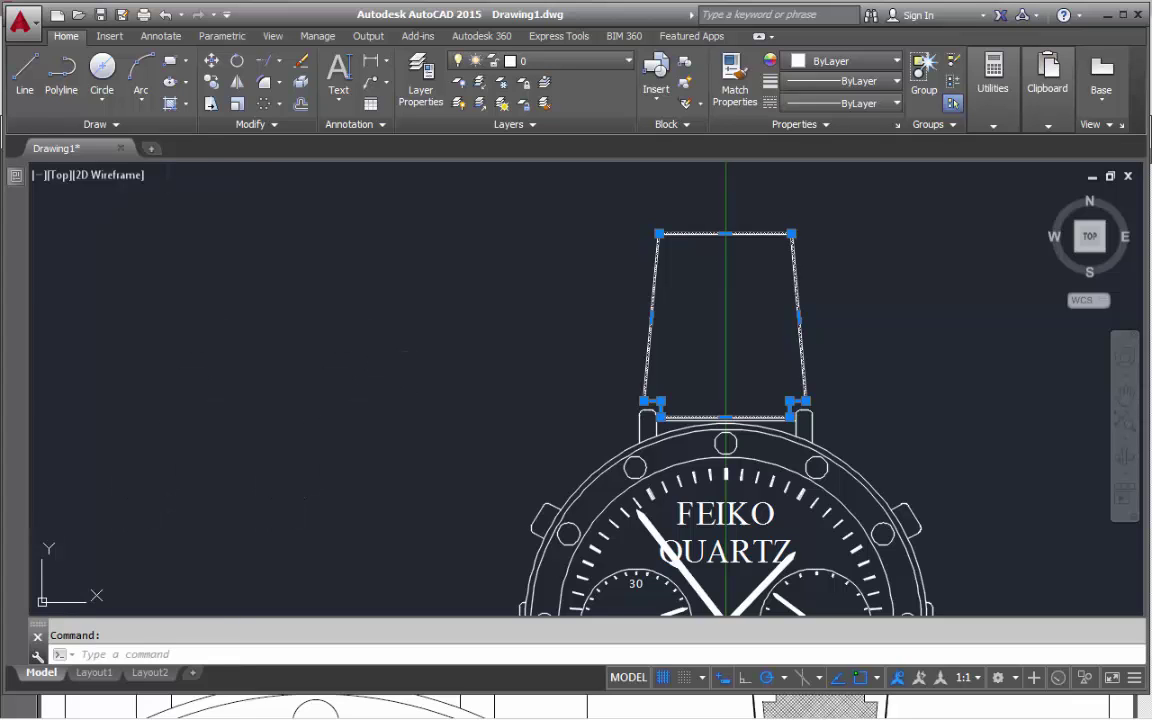
pyautogui.press('Escape')
pyautogui.moveTo(700, 345); pyautogui.dragTo(632, 312, button='middle')
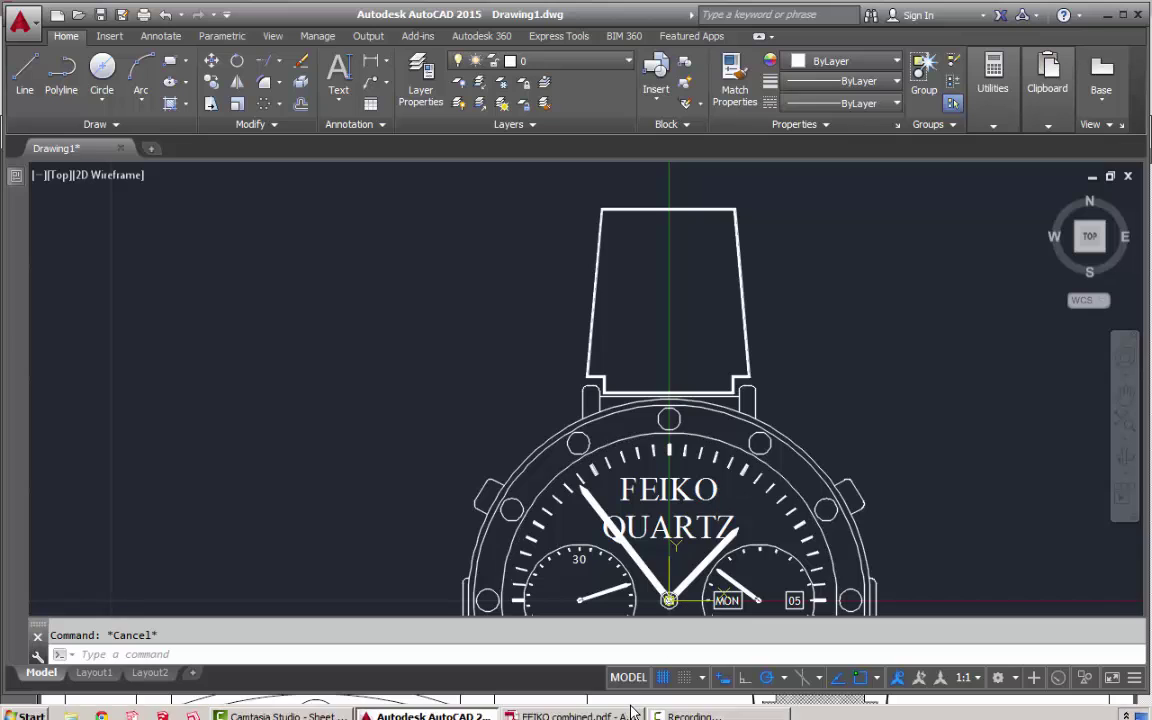
# Step: Check the inner strap outline's offset and global width in the FEIKO combined PDF in Adobe Reader and return to the AutoCAD drawing
pyautogui.click(612, 715)
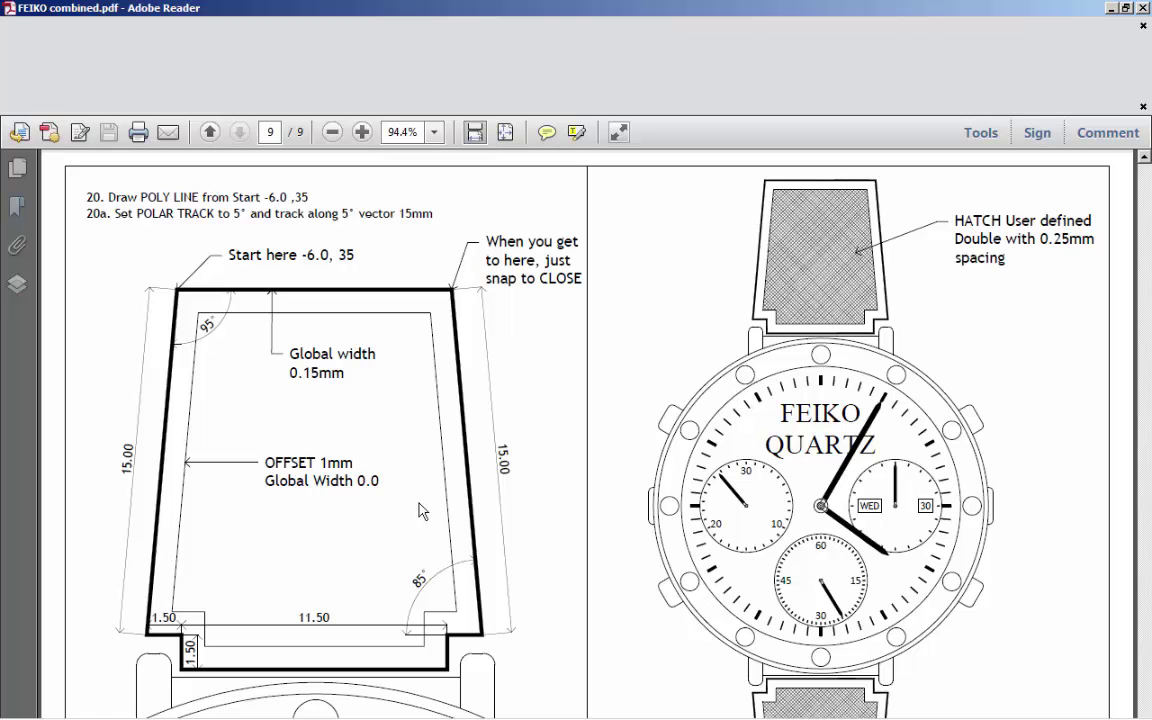
pyautogui.moveTo(478, 716)
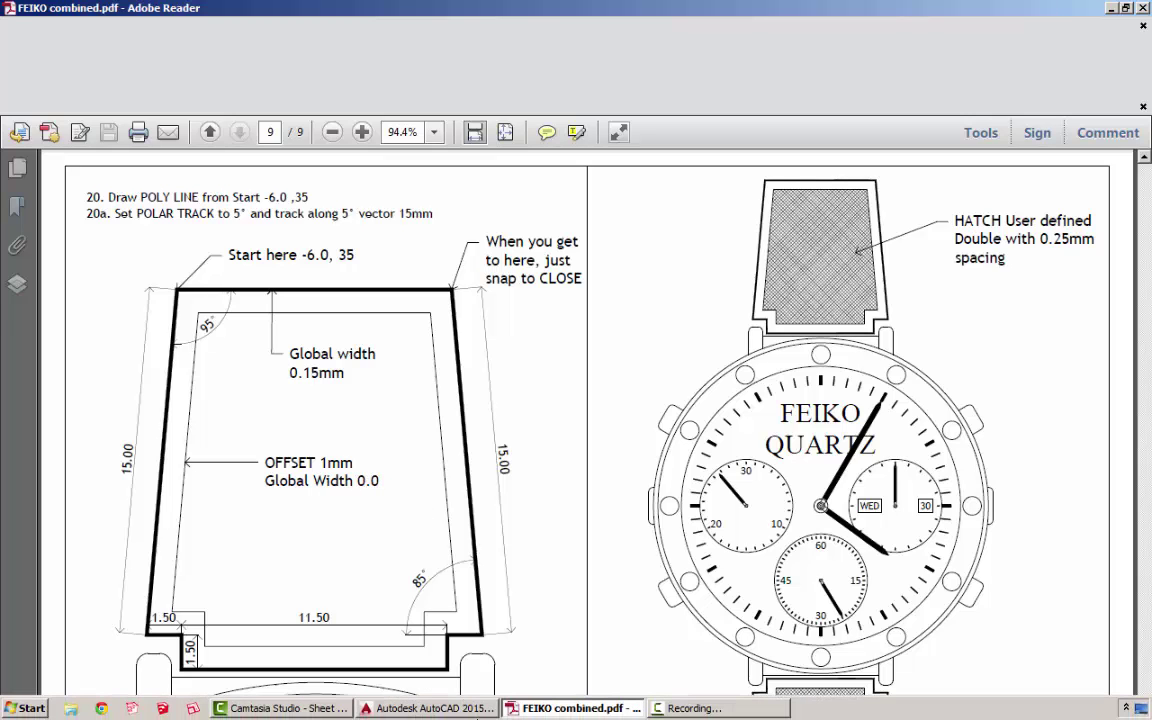
pyautogui.click(430, 708)
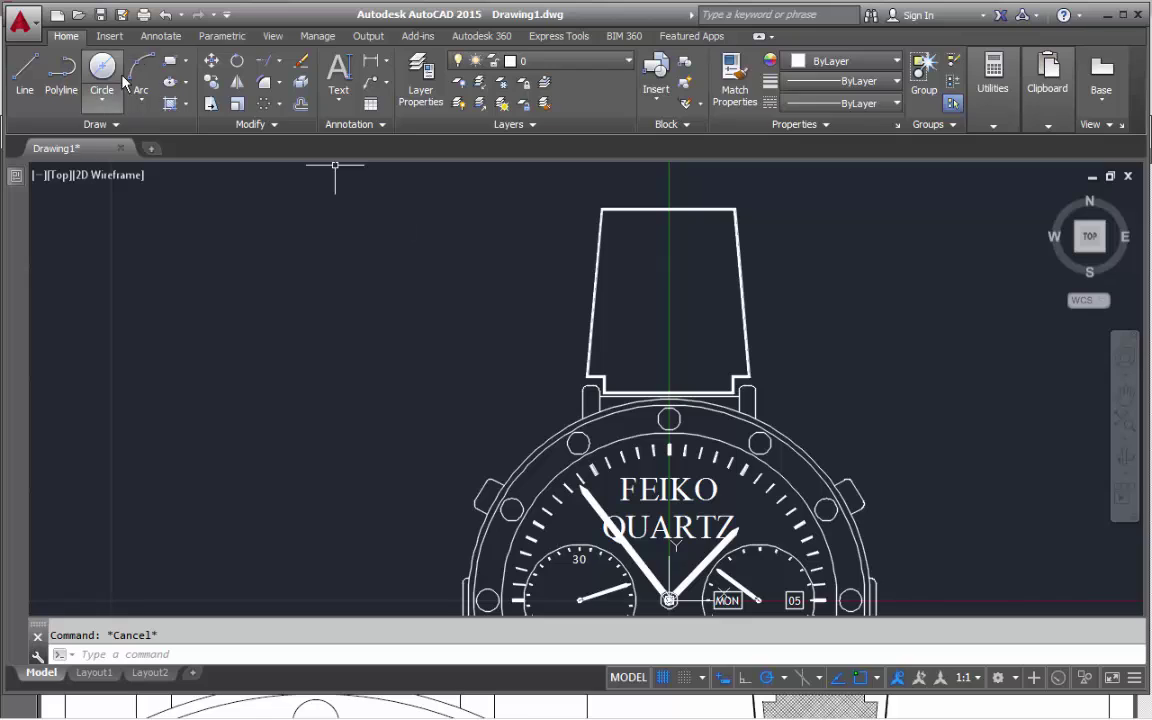
# Step: Offset the strap outline 1 mm to the inside
pyautogui.write('o')
pyautogui.press('Return')
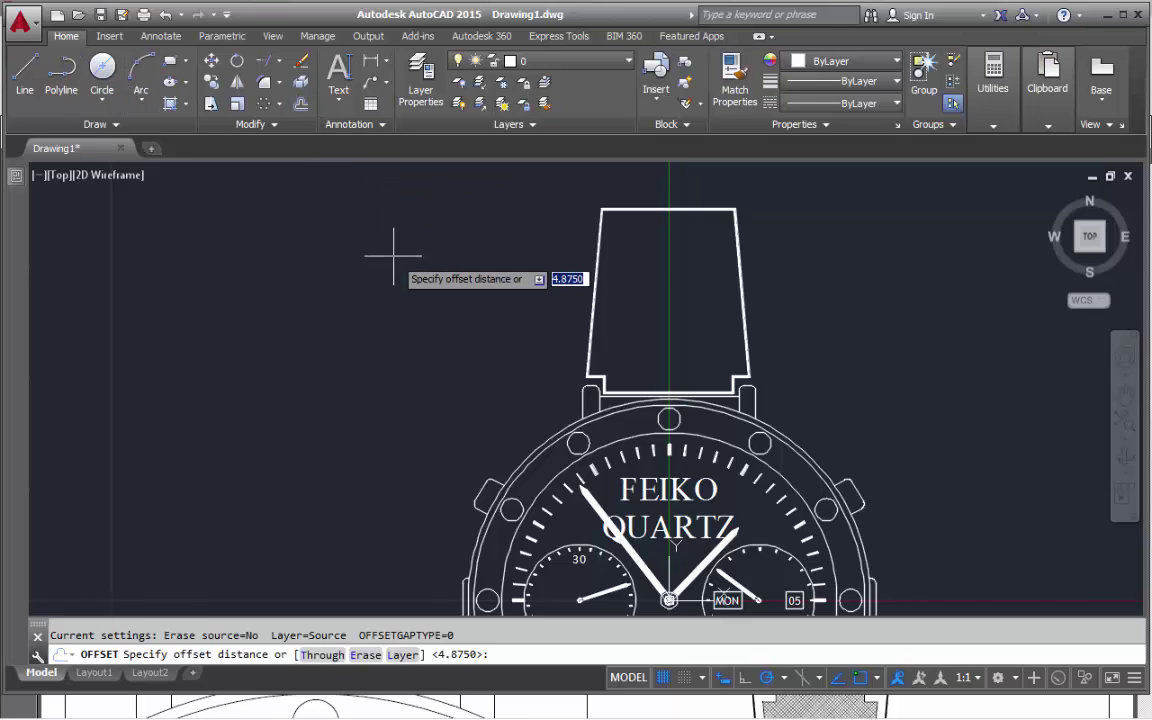
pyautogui.write('1')
pyautogui.press('Return')
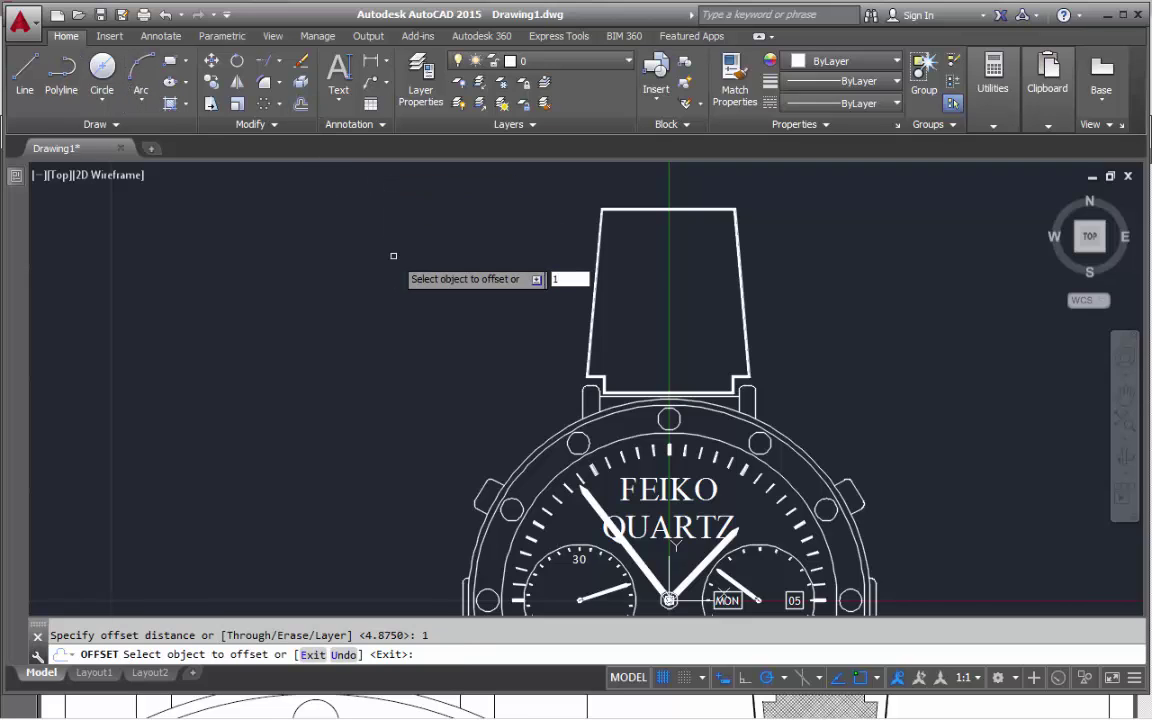
pyautogui.click(595, 247)
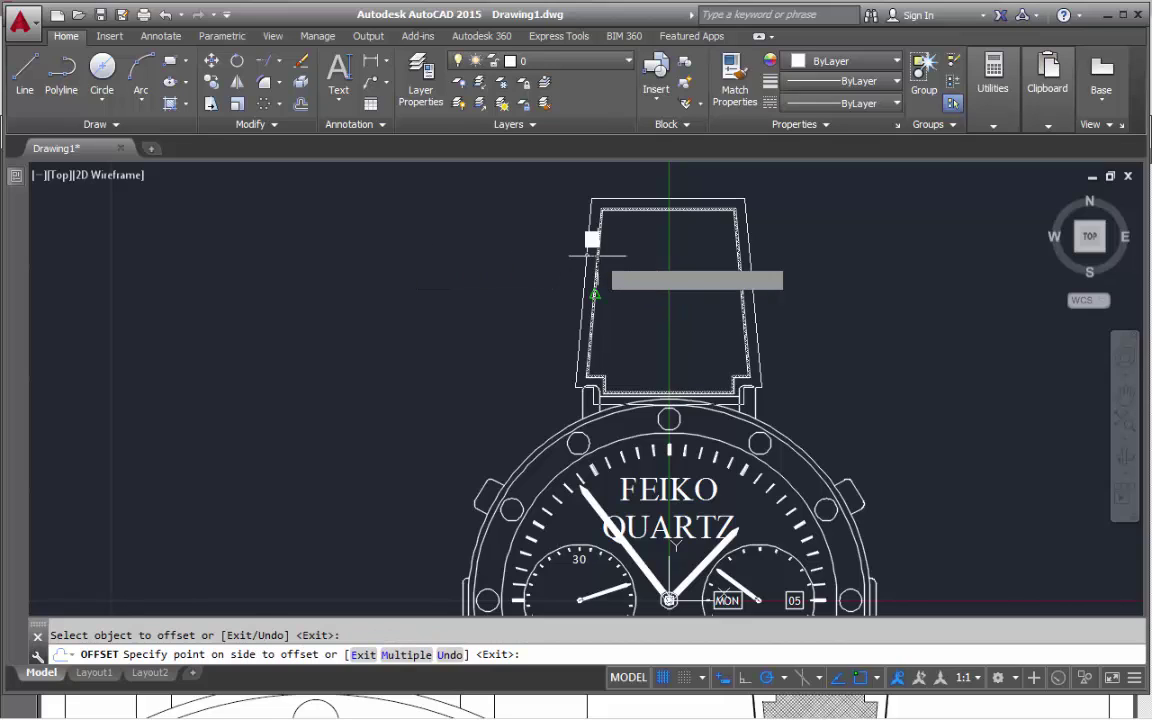
pyautogui.click(668, 273)
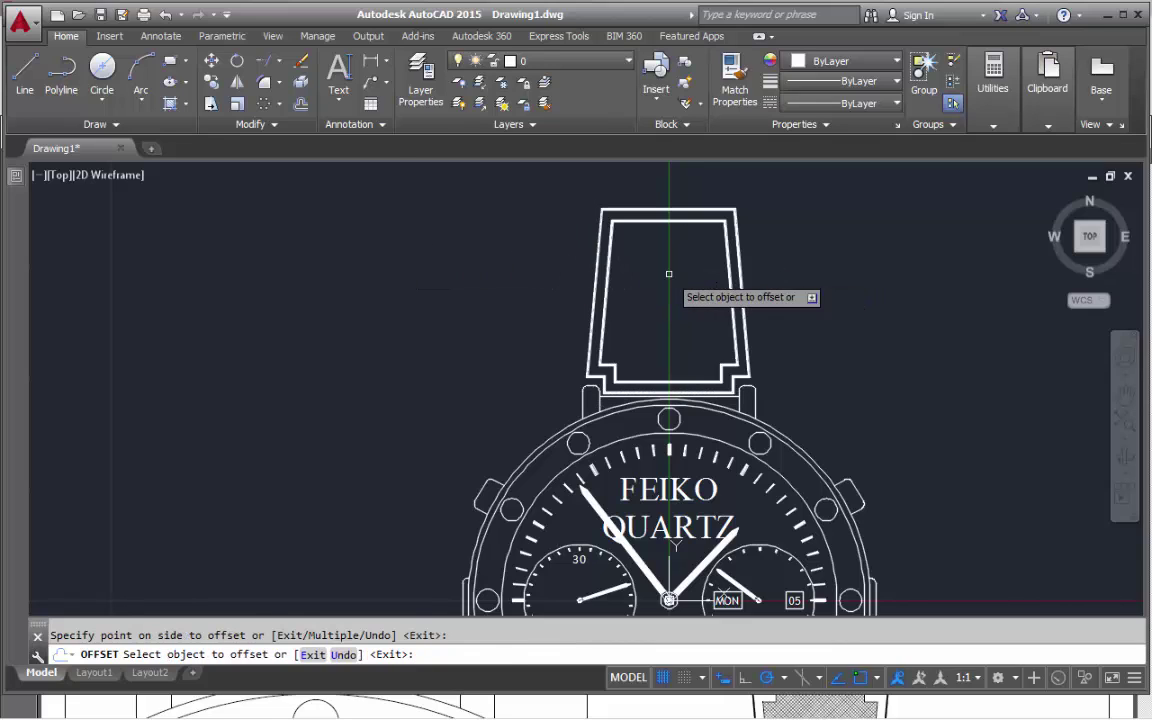
pyautogui.press('Escape')
# Step: Reduce the global width of the inner strap outline so it is thinner than the outer one, and deselect it
pyautogui.click(607, 250)
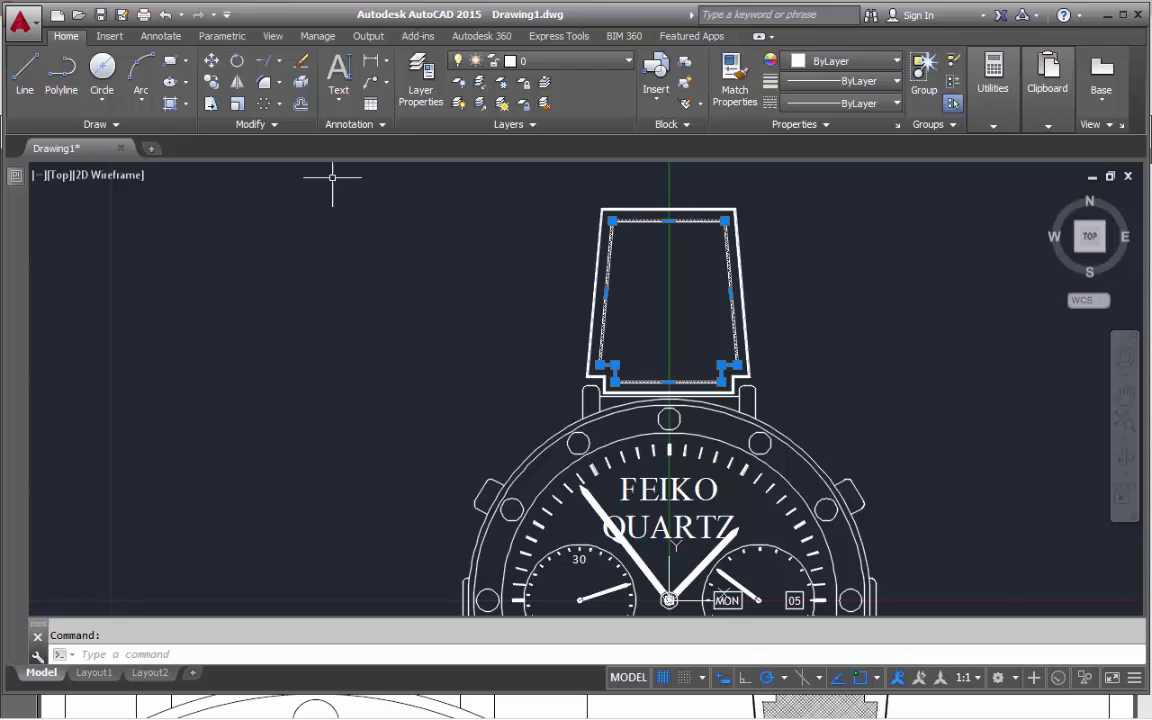
pyautogui.moveTo(14, 177)
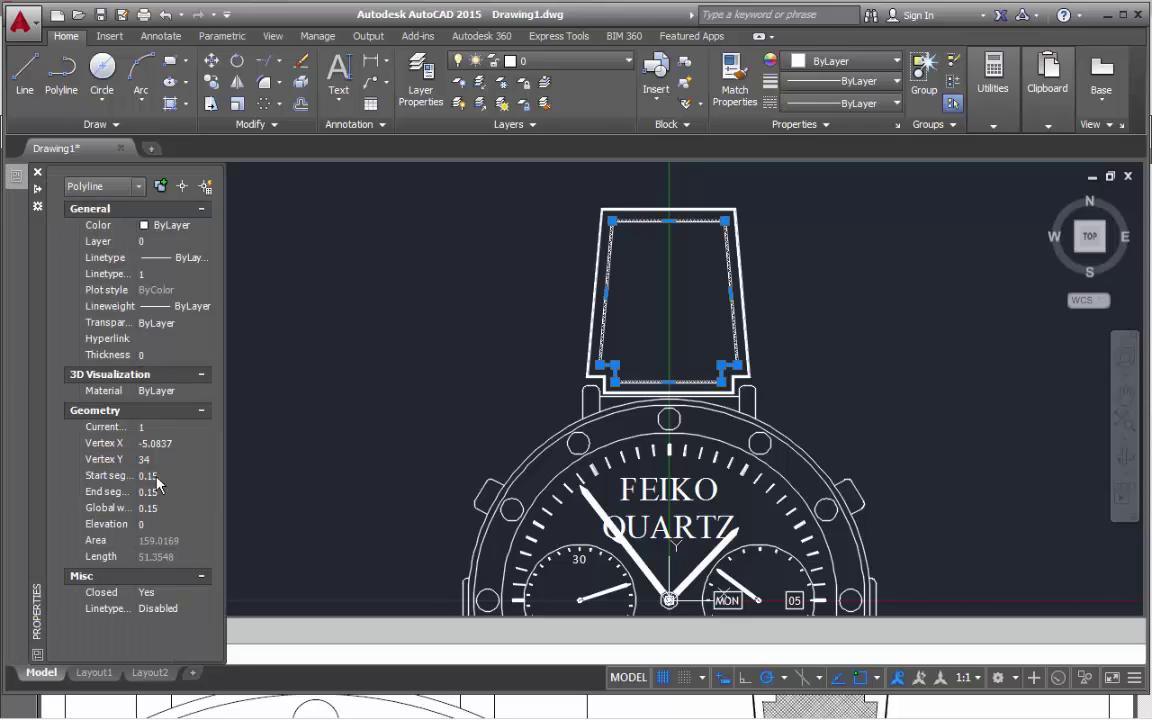
pyautogui.click(169, 508)
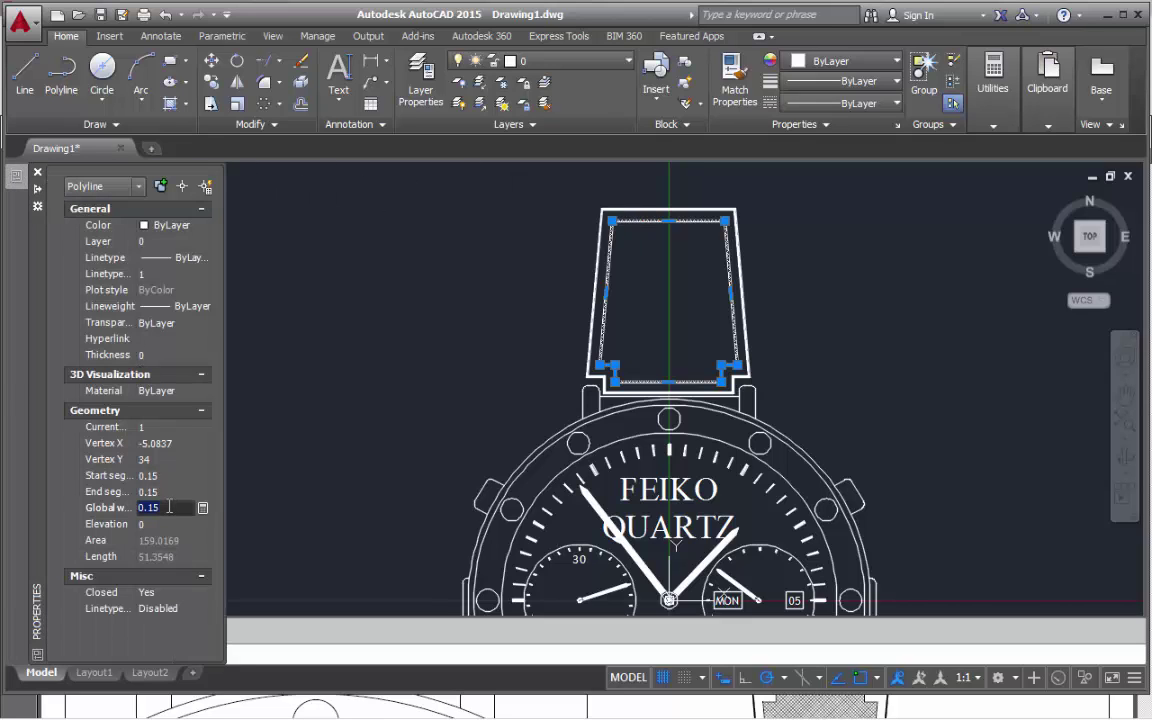
pyautogui.press('Return')
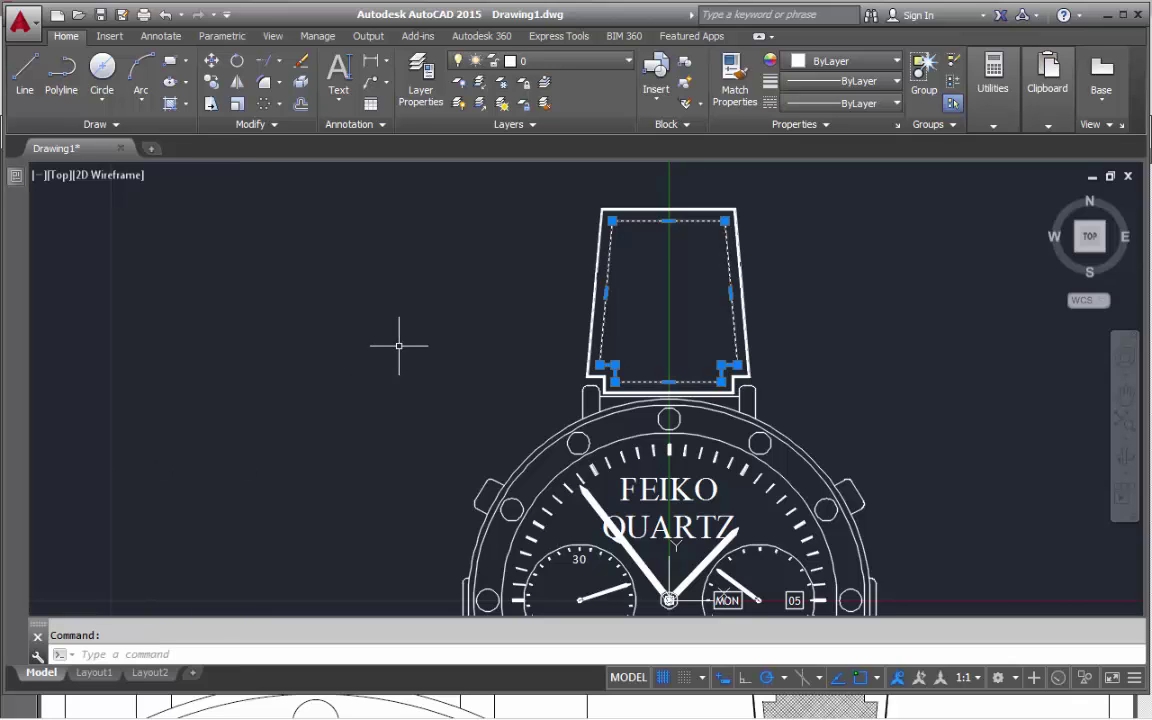
pyautogui.press('Escape')
# Step: Mirror both strap outlines across the watch's horizontal centre line to the lower side, keeping the source objects
pyautogui.click(793, 301)
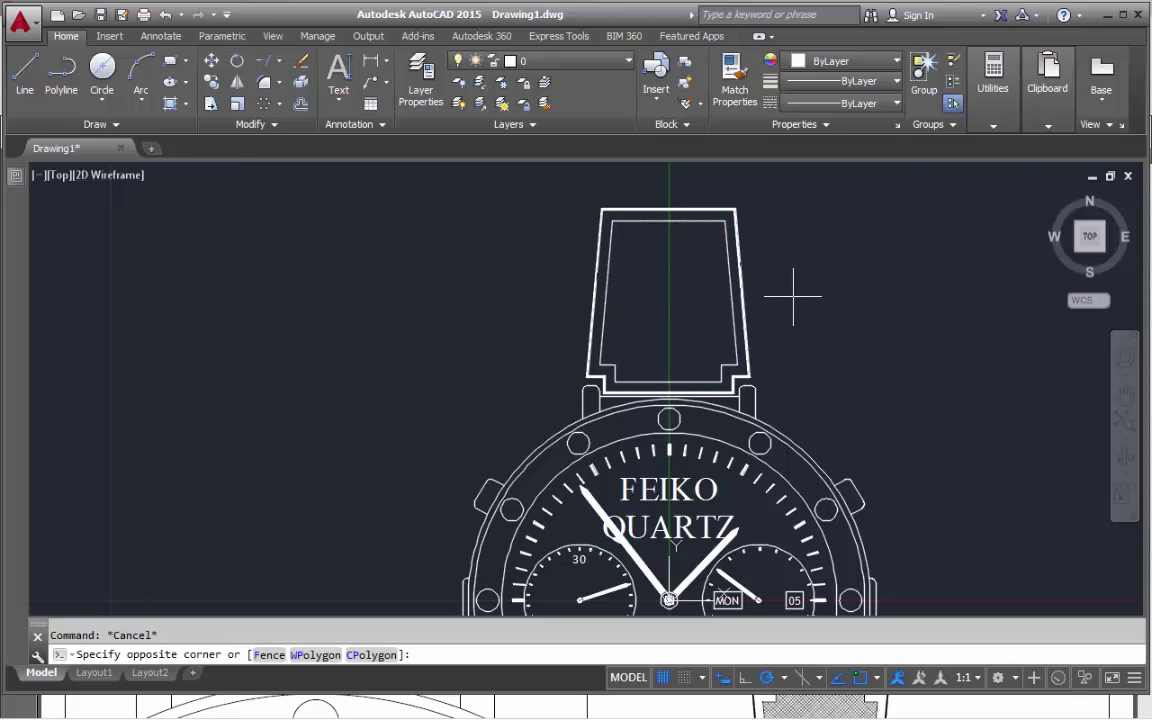
pyautogui.click(540, 231)
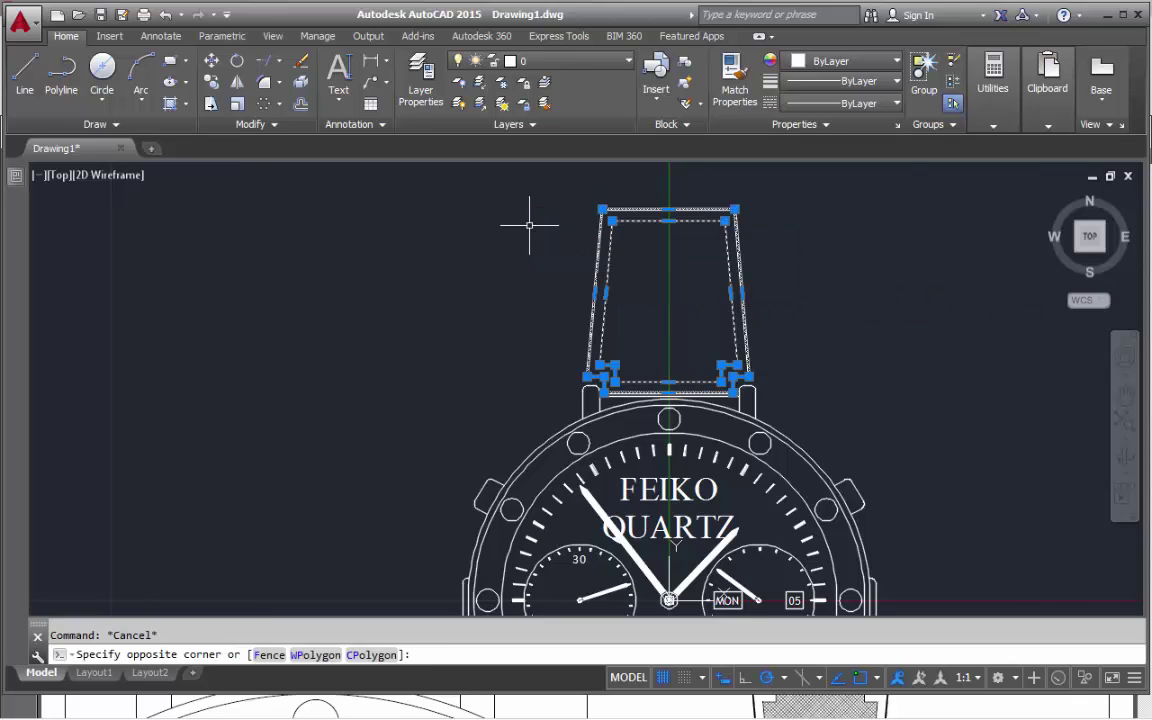
pyautogui.click(244, 87)
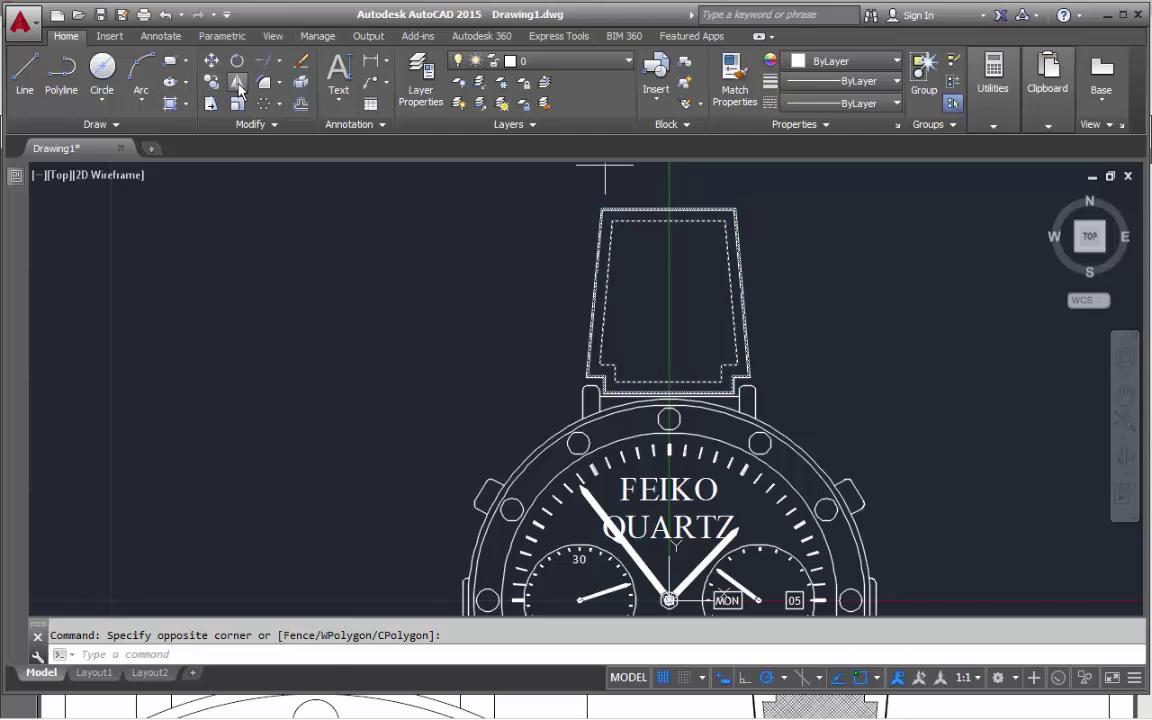
pyautogui.moveTo(946, 411); pyautogui.dragTo(874, 216, button='middle')
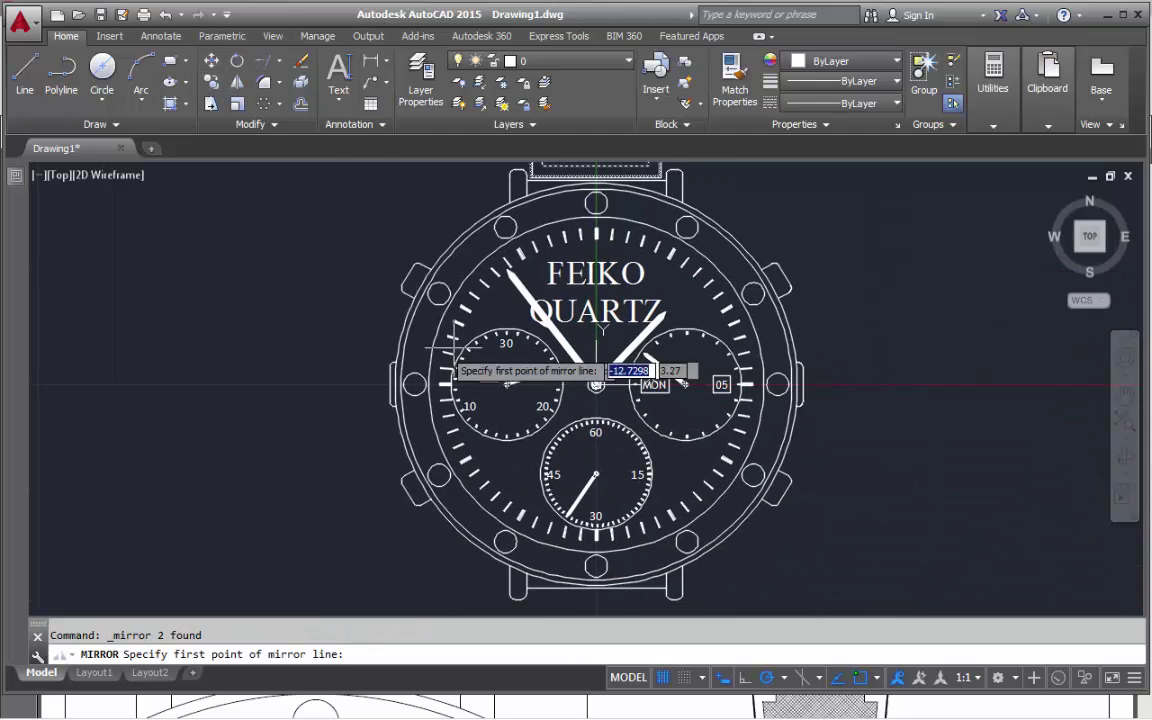
pyautogui.click(800, 385)
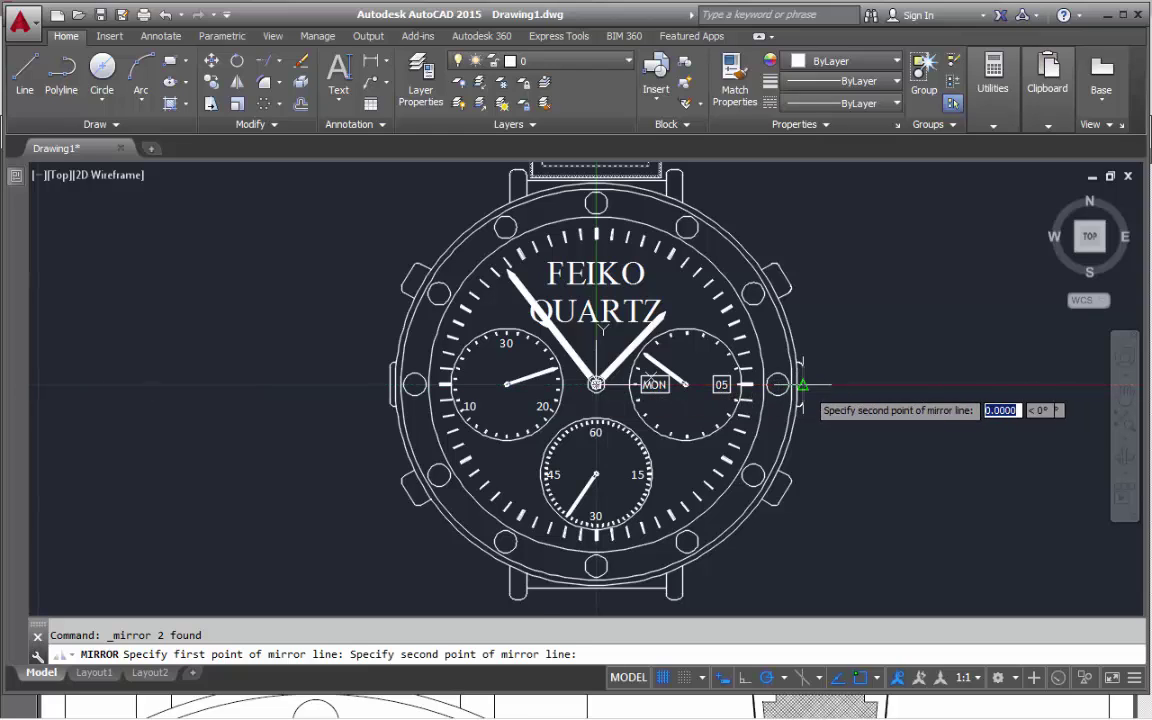
pyautogui.click(933, 384)
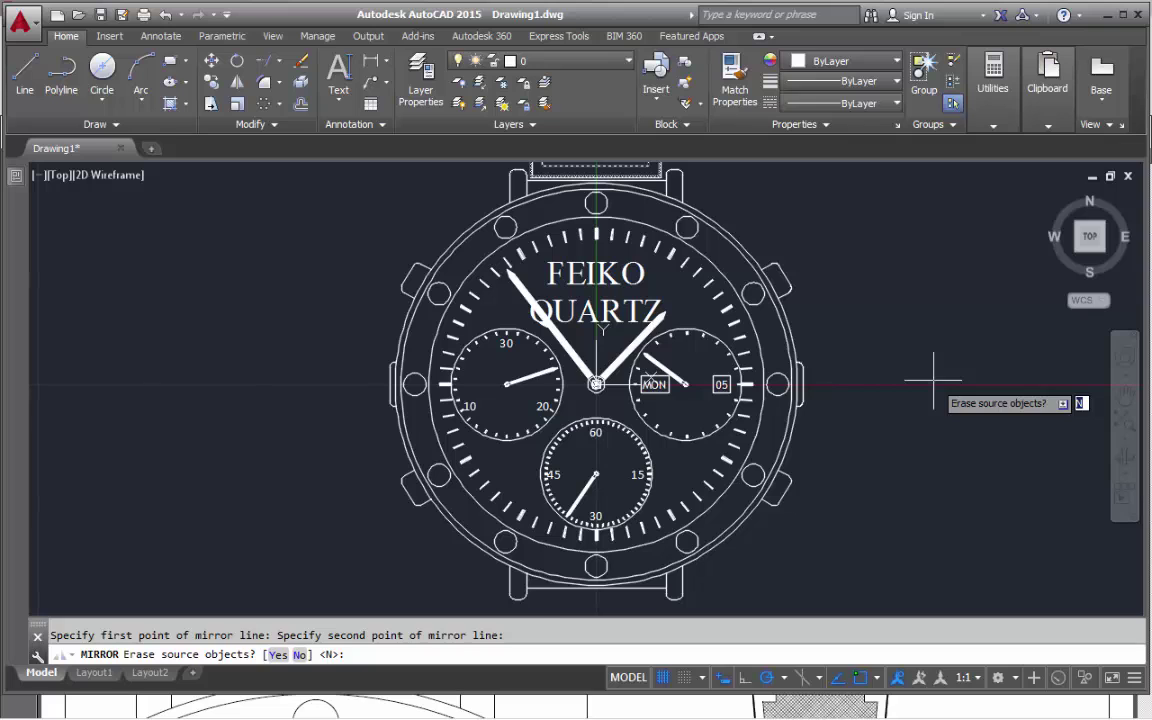
pyautogui.press('Return')
pyautogui.scroll(-4, 910, 385)
pyautogui.moveTo(849, 406); pyautogui.dragTo(656, 395, button='middle')
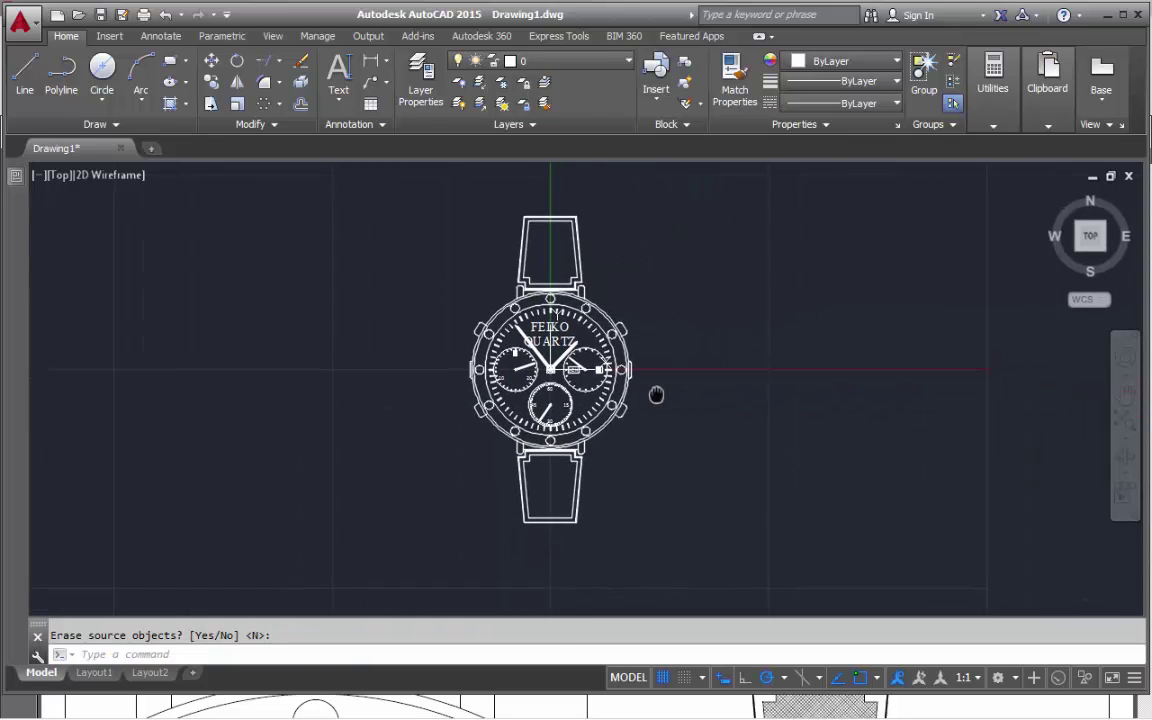
pyautogui.scroll(2, 594, 321)
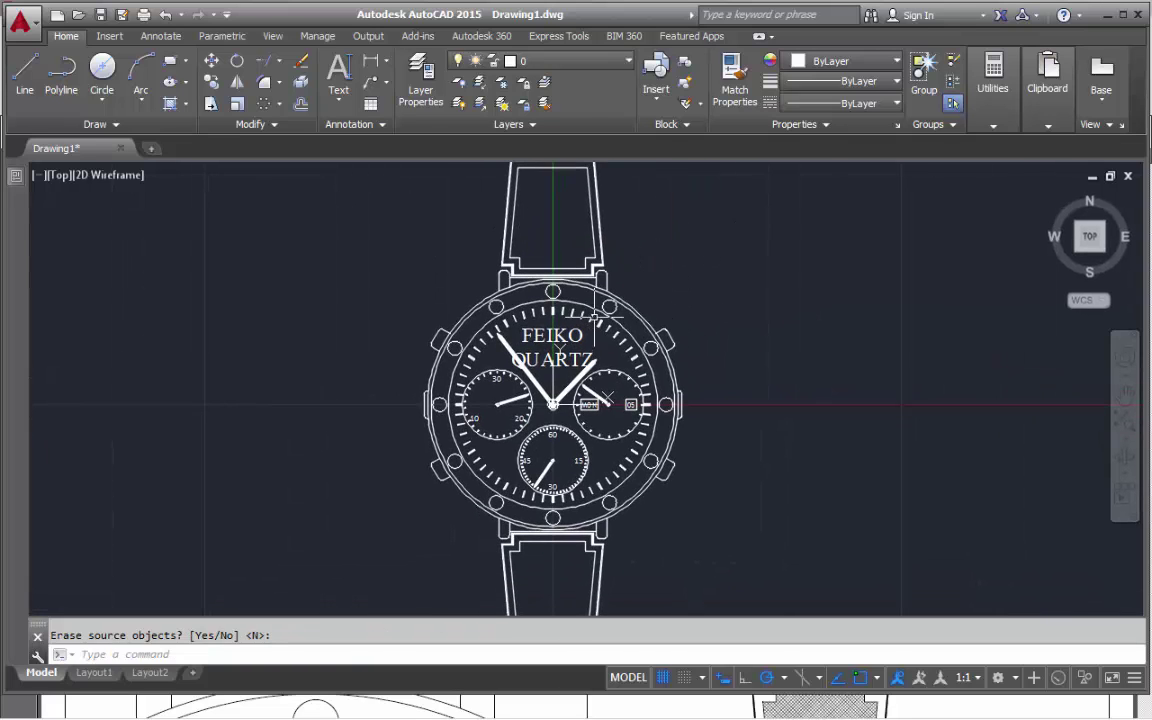